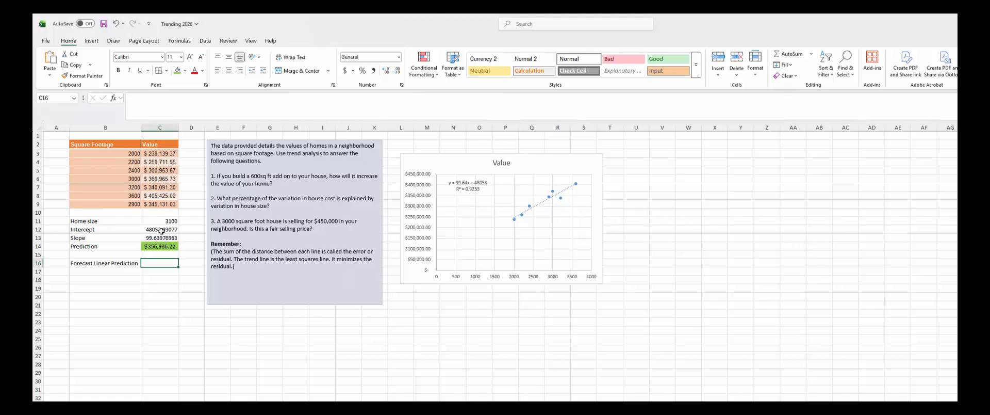
- Check the Slope and 3100 home-size cells, then edit and re-commit the Prediction formula
left_click(166, 238)
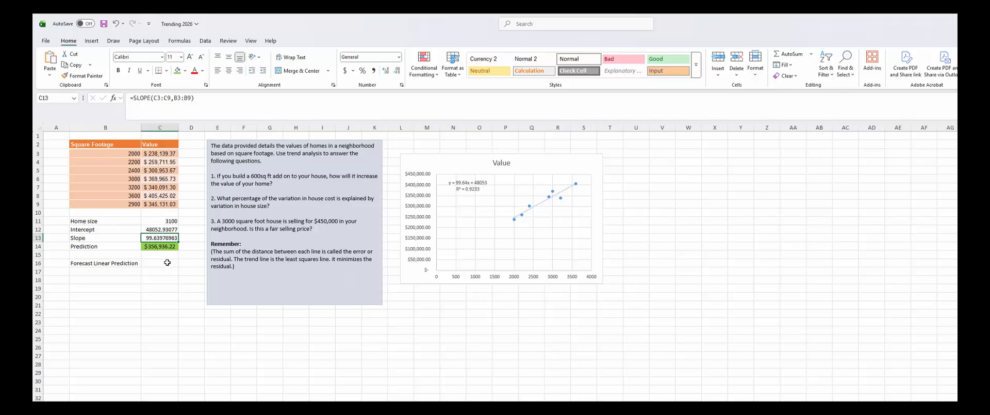
left_click(171, 222)
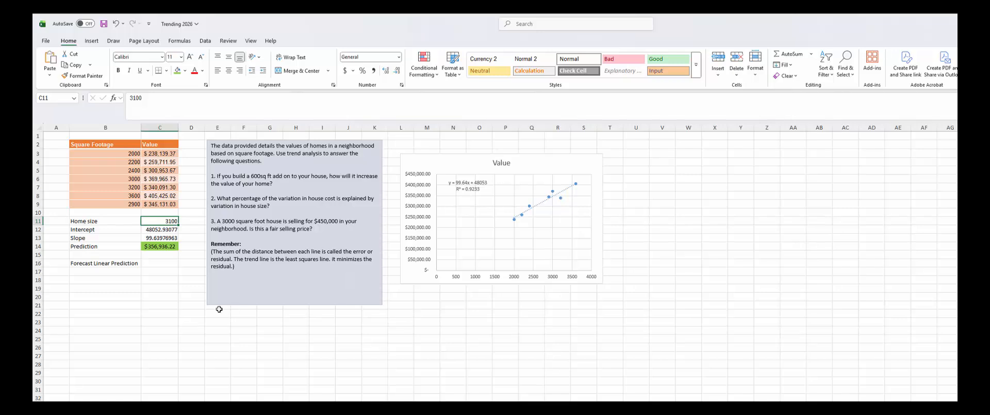
double_click(170, 246)
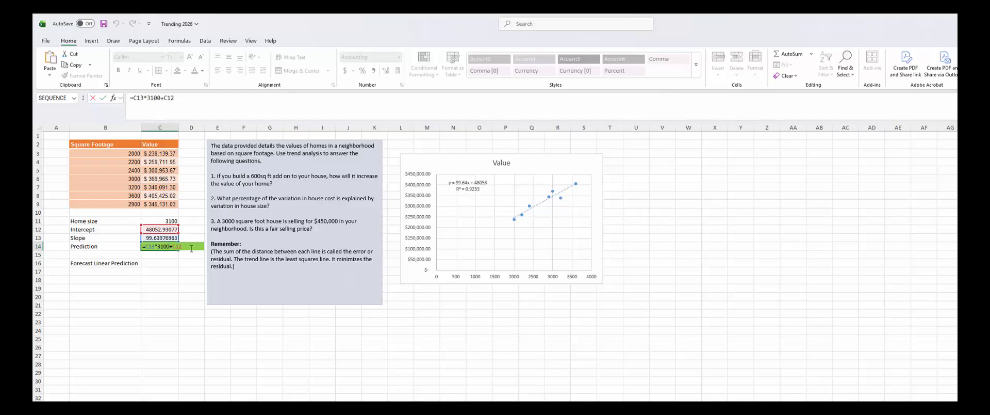
left_click(172, 246)
type("+")
key("Return")
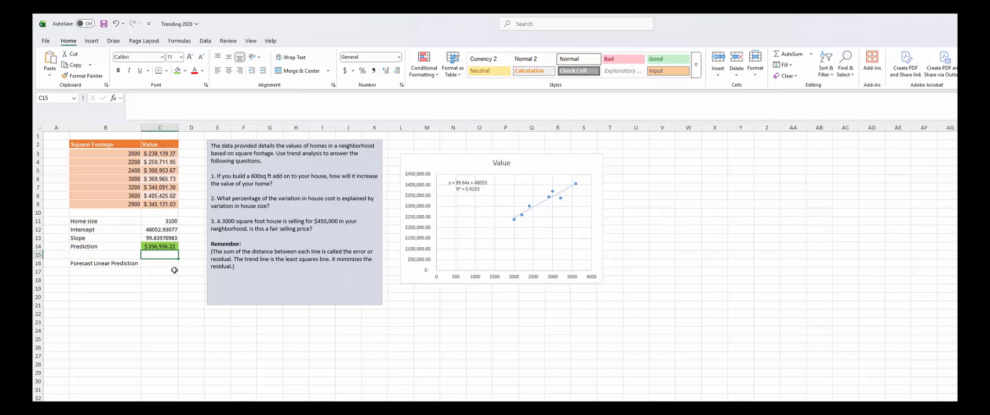
- Enter =FORECAST.LINEAR(C11,C3:C9,B3:B9) in C16 to predict the 3100 home's value
left_click(171, 265)
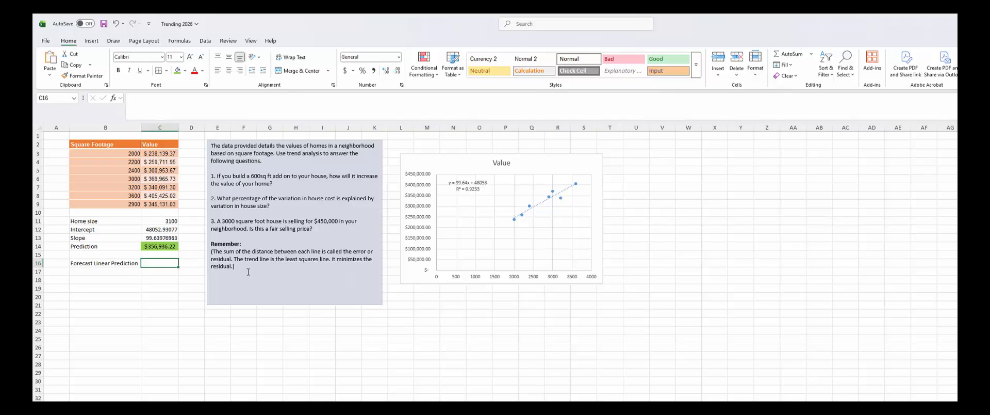
type("=")
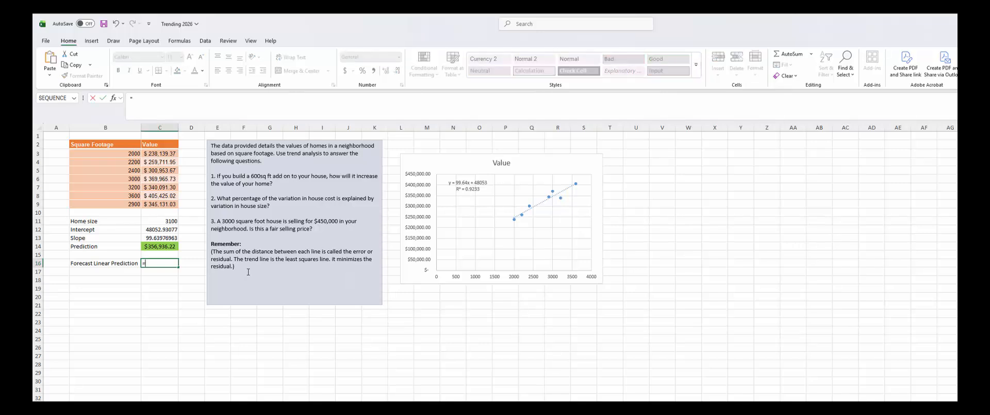
type("fore")
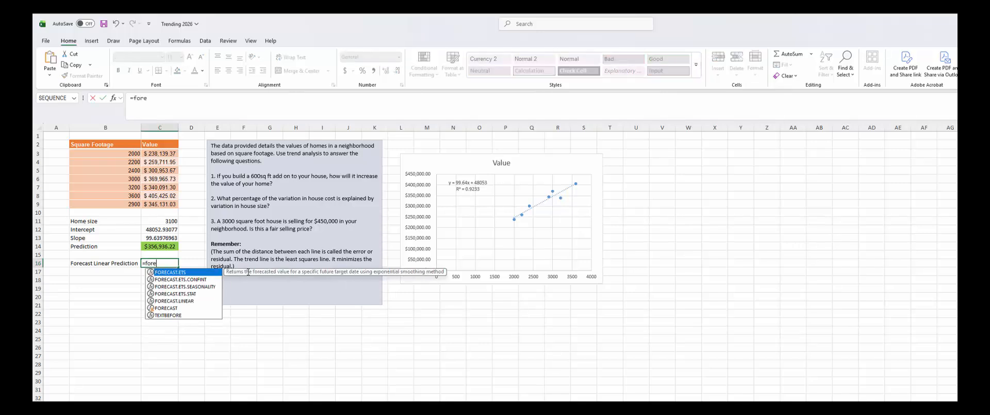
key("Down")
key("Down")
key("Down")
key("Down")
key("Tab")
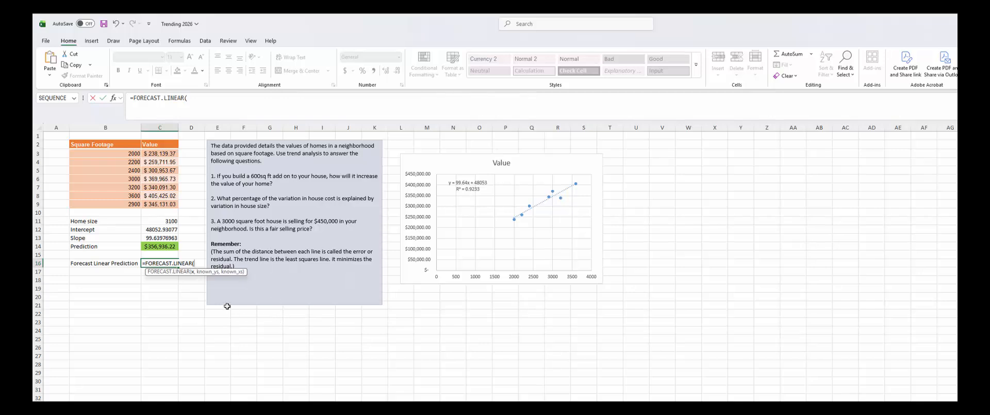
left_click(170, 222)
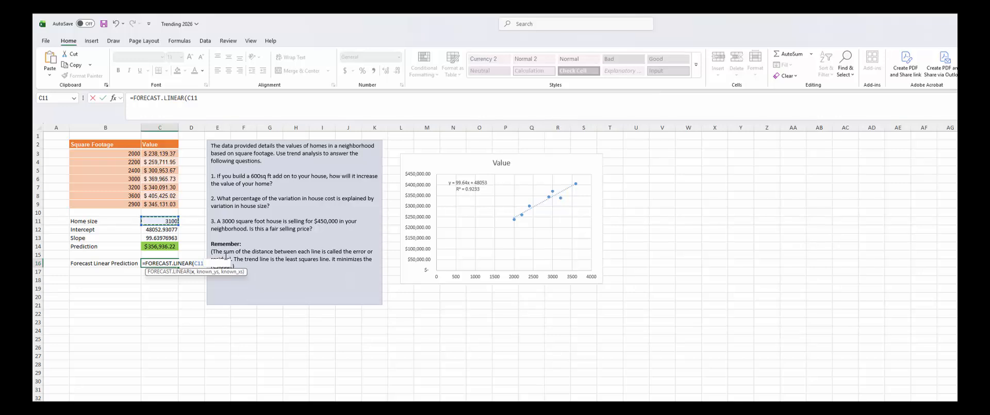
type(",")
left_click_drag(162, 154, 162, 206)
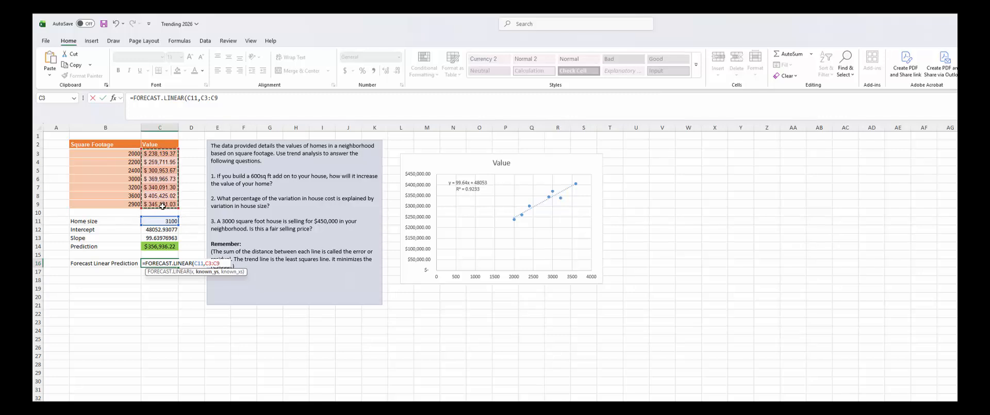
type(",")
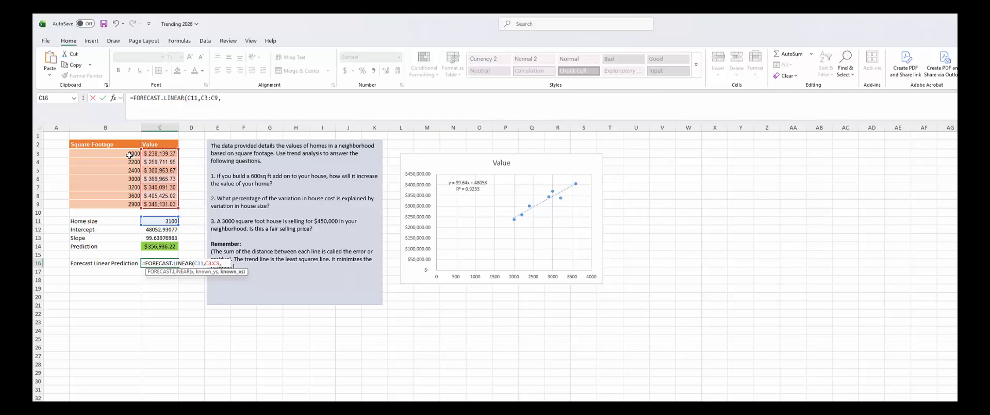
left_click_drag(128, 154, 135, 195)
key("Return")
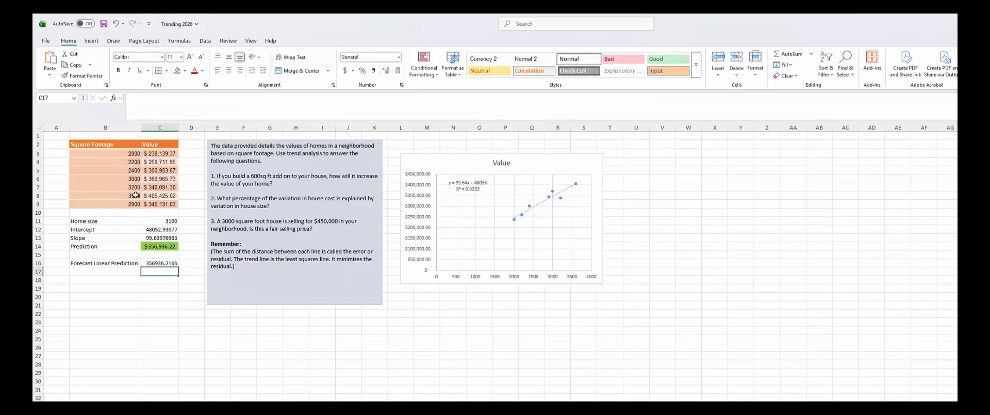
left_click(168, 265)
- Apply Accounting format to C16 and switch to the Airport Passengers sheet
left_click(345, 70)
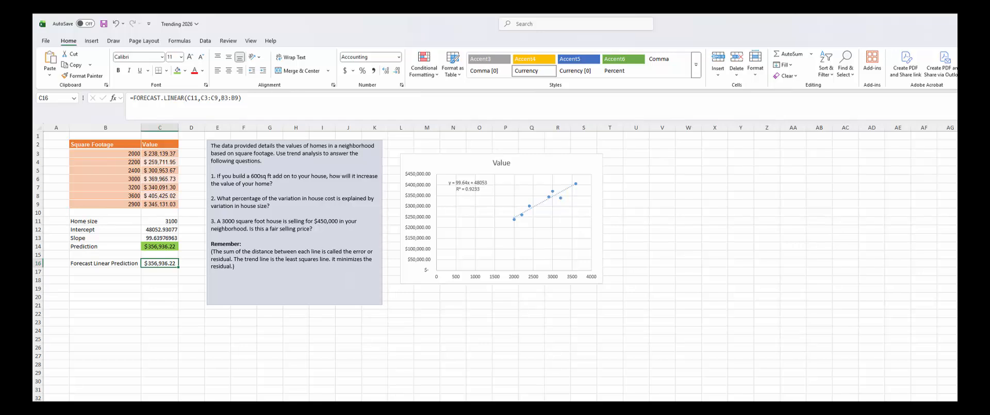
key("ctrl+Page_Down")
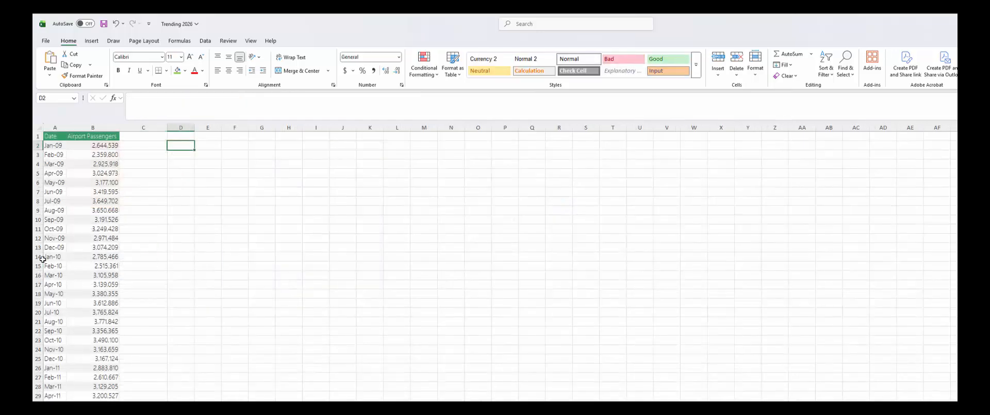
- Insert a 2-D line chart of A1:B58 and place it, enlarged, beside the data
left_click(56, 138)
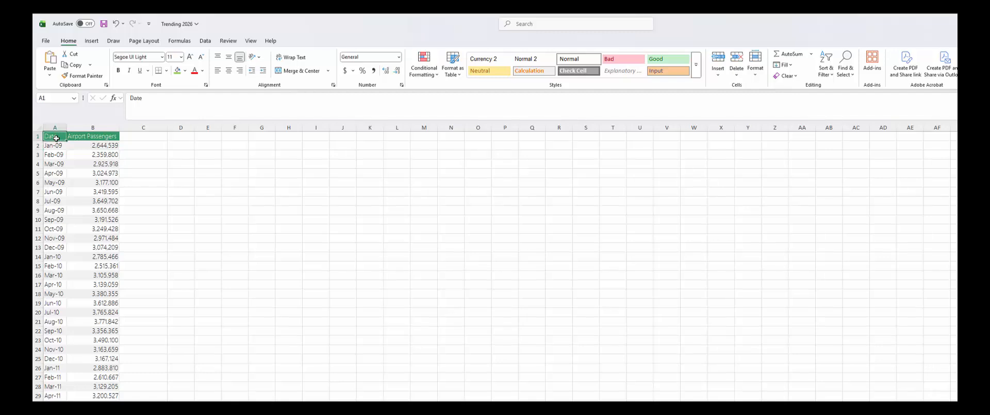
key("ctrl+shift+Right")
key("ctrl+shift+Down")
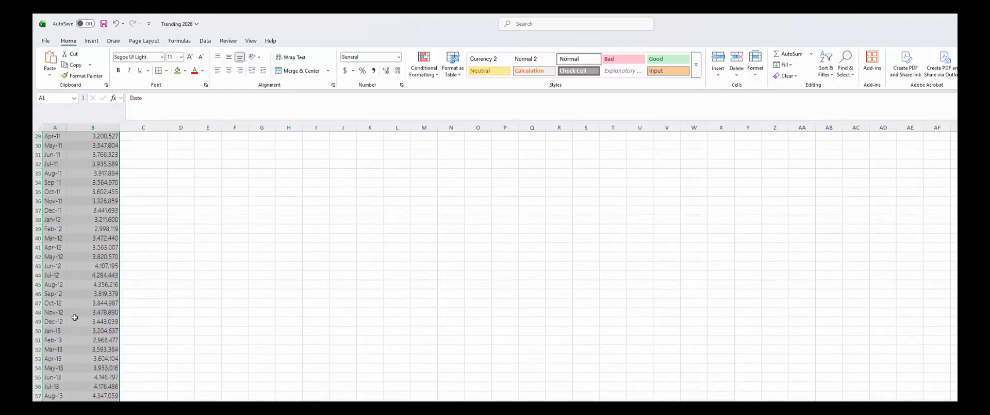
left_click_drag(90, 401, 34, 16)
left_click(92, 41)
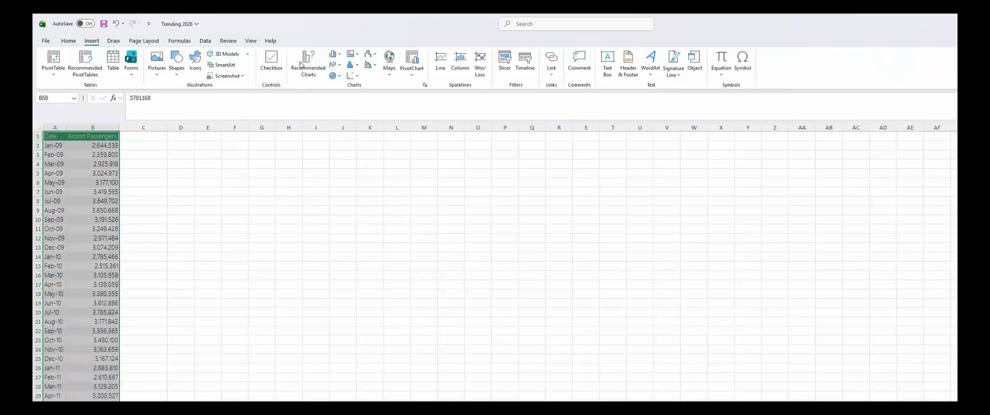
left_click(333, 65)
left_click(344, 98)
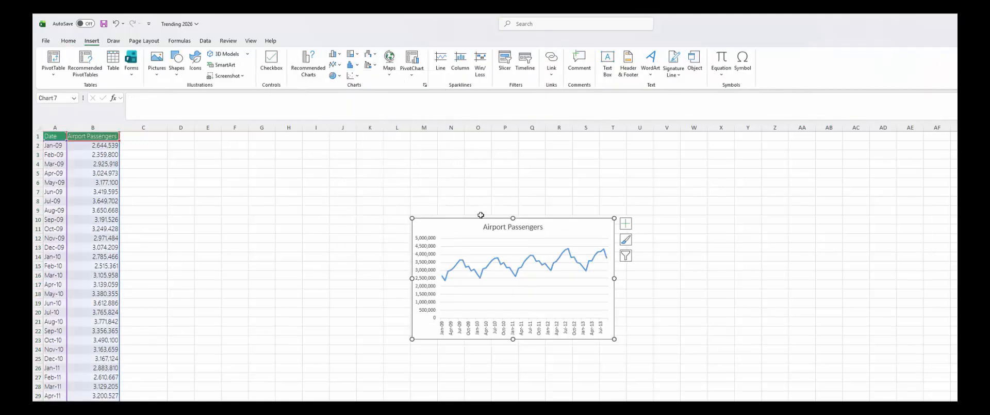
left_click_drag(468, 234, 205, 155)
left_click_drag(352, 259, 408, 289)
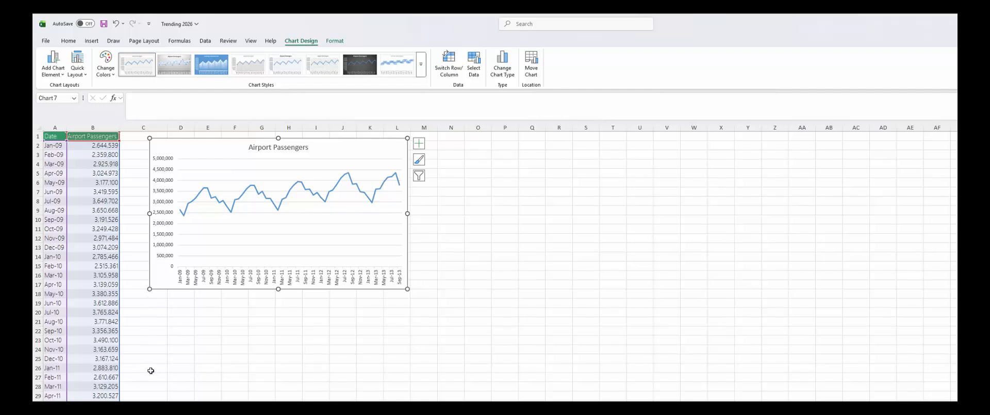
- Add a Linear trendline to the Airport Passengers chart through Chart Elements
left_click(147, 312)
scroll(133, 330, "down", 10)
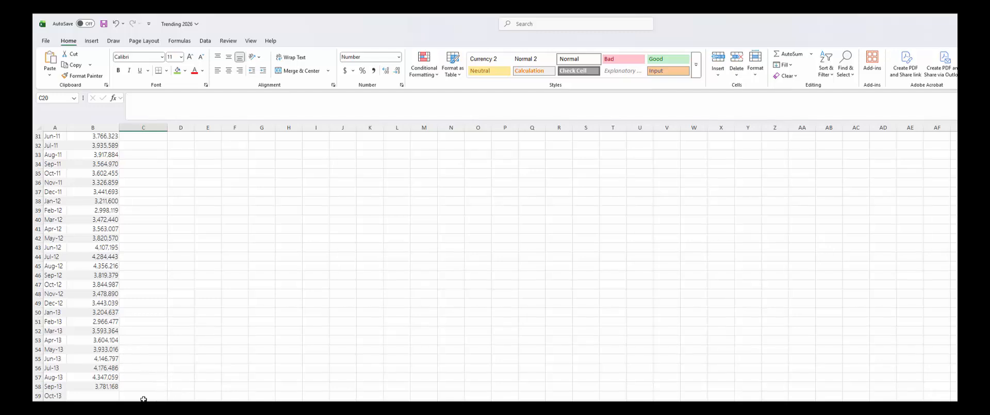
scroll(147, 397, "up", 10)
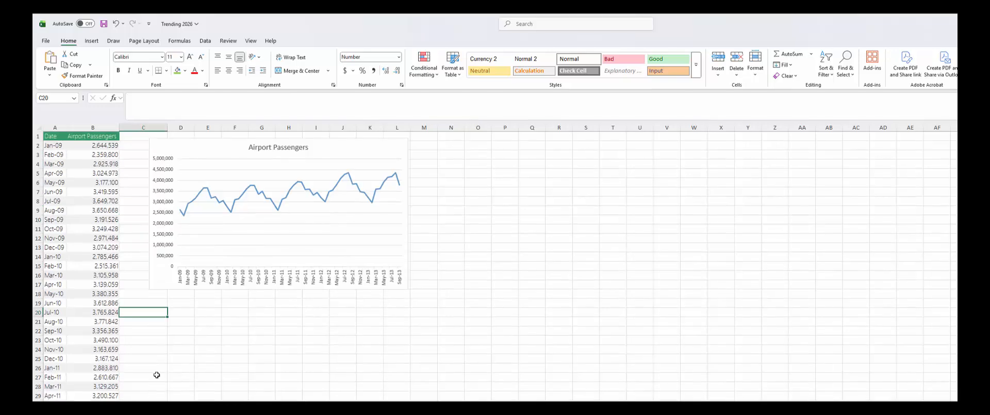
left_click(344, 151)
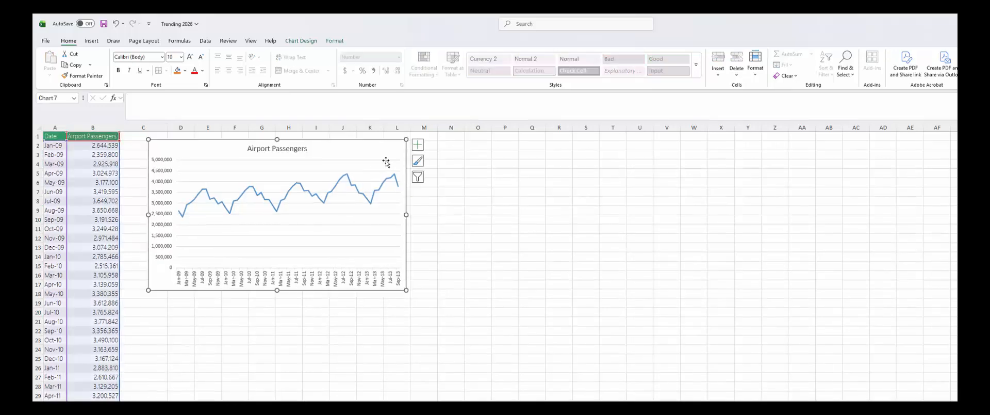
left_click(418, 146)
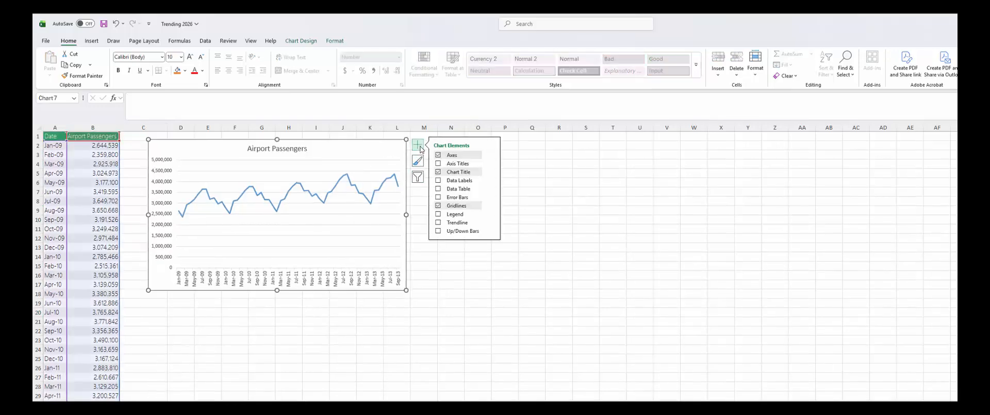
left_click(491, 222)
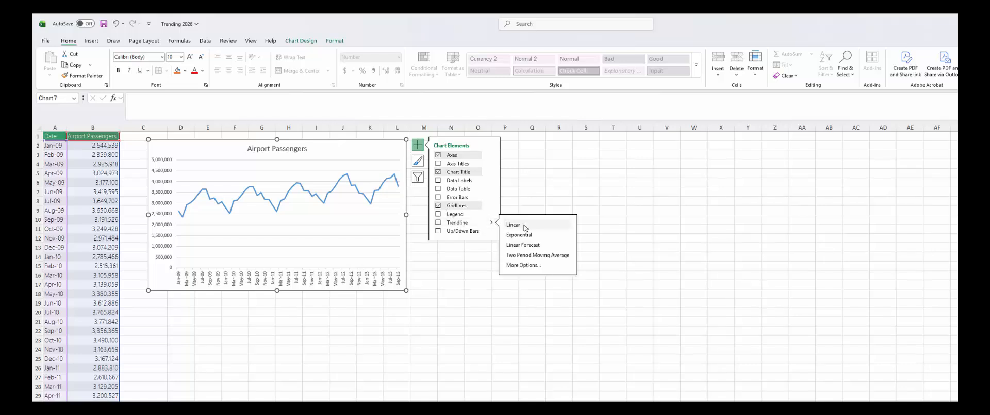
left_click(529, 225)
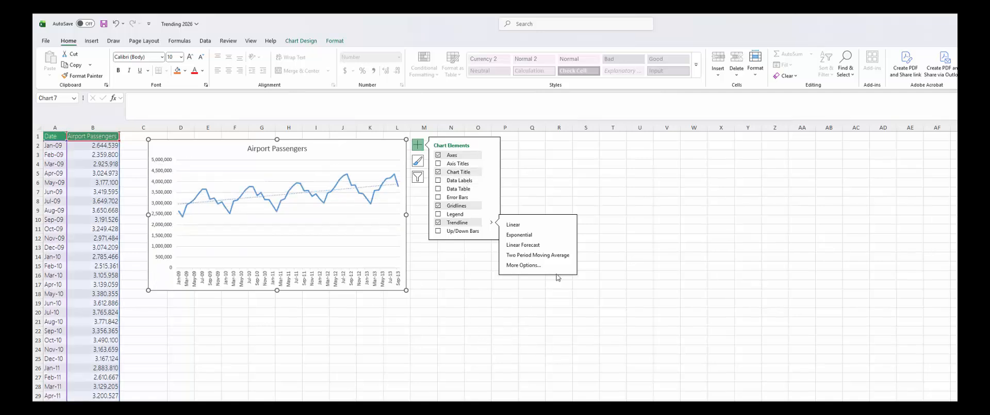
key("Escape")
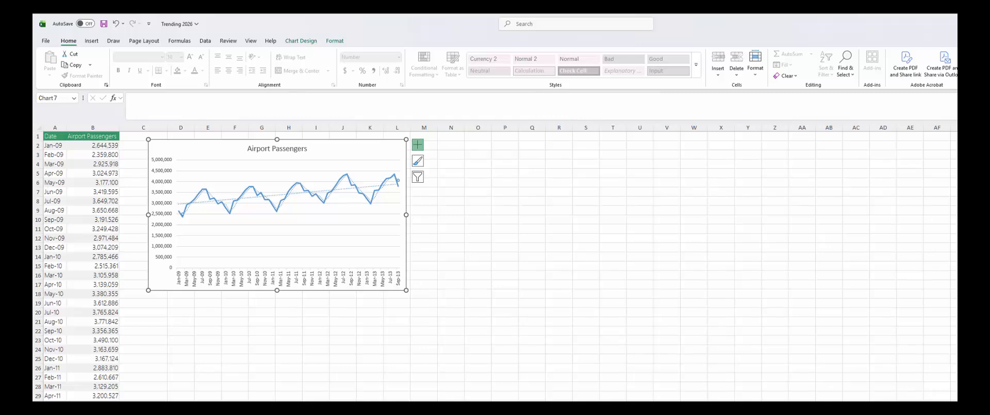
left_click(830, 349)
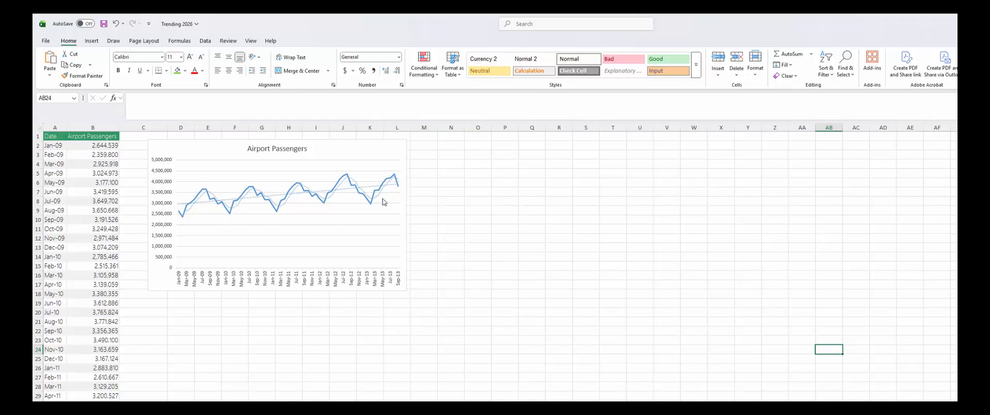
left_click(369, 155)
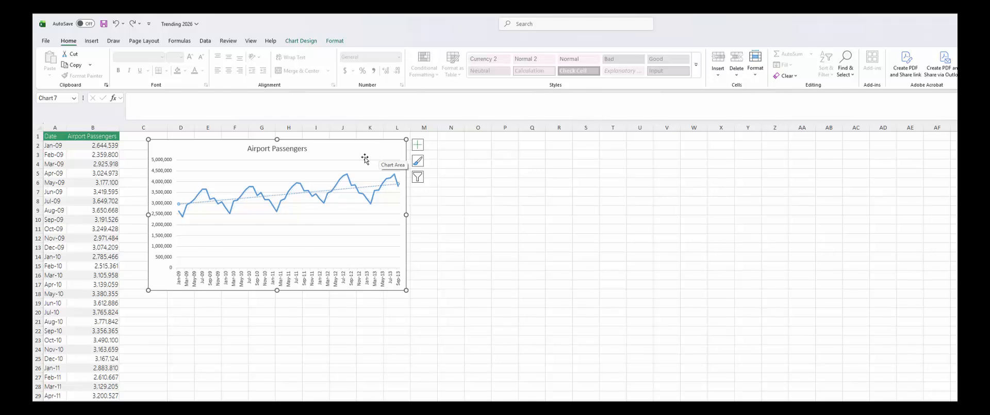
- Delete the existing chart and select the passenger table A1:B58
key("Delete")
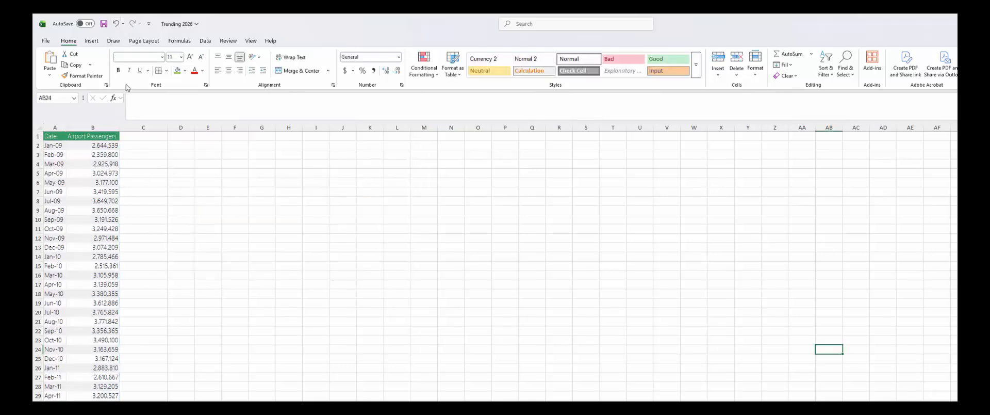
left_click(57, 138)
key("ctrl+shift+End")
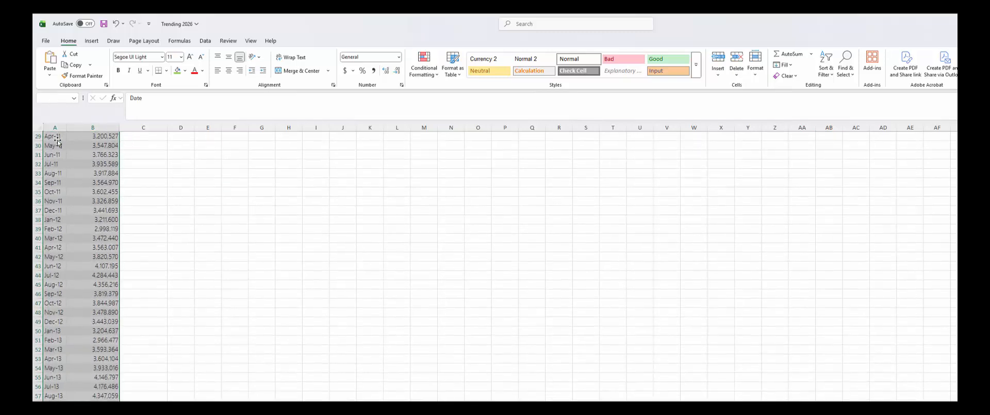
key("ctrl+End")
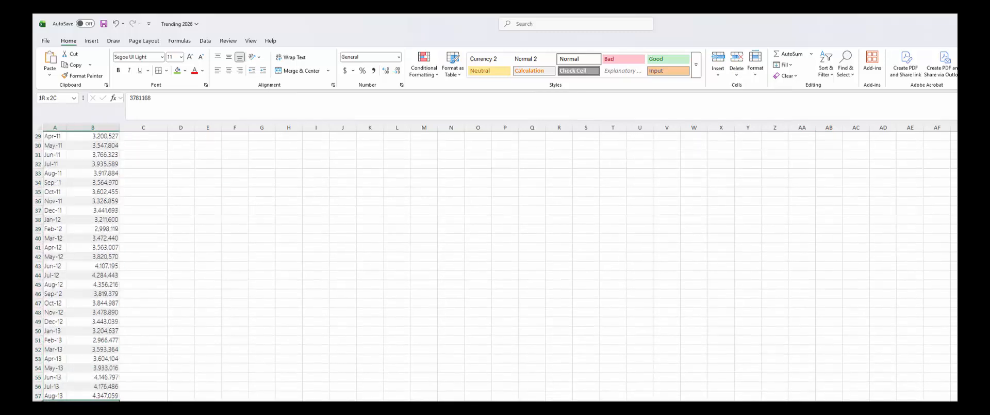
key("ctrl+shift+Home")
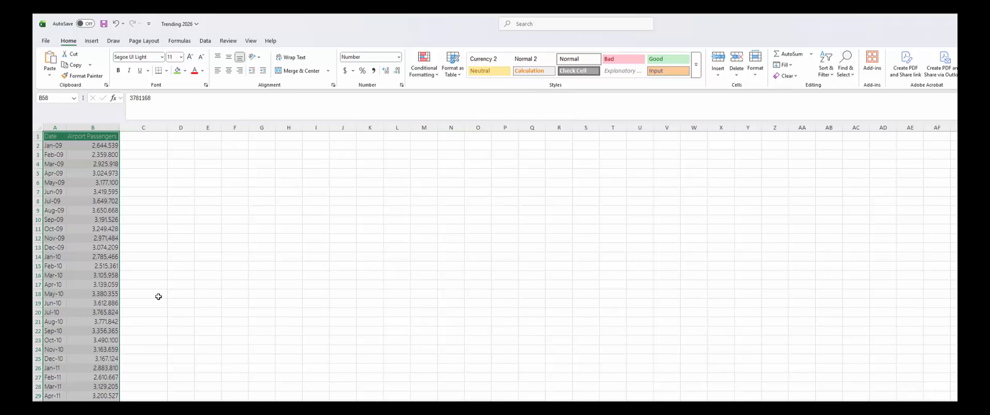
- Insert a 2-D line chart and position it, slightly enlarged, beside the data at the top
left_click(92, 41)
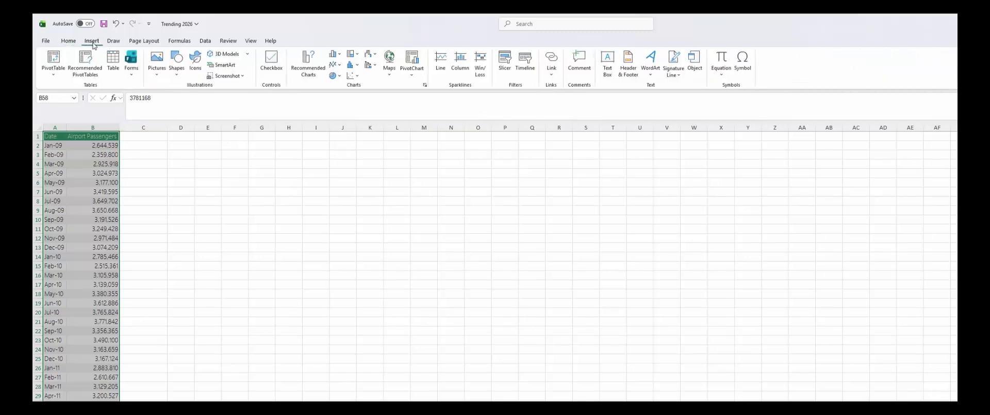
left_click(335, 66)
left_click(342, 95)
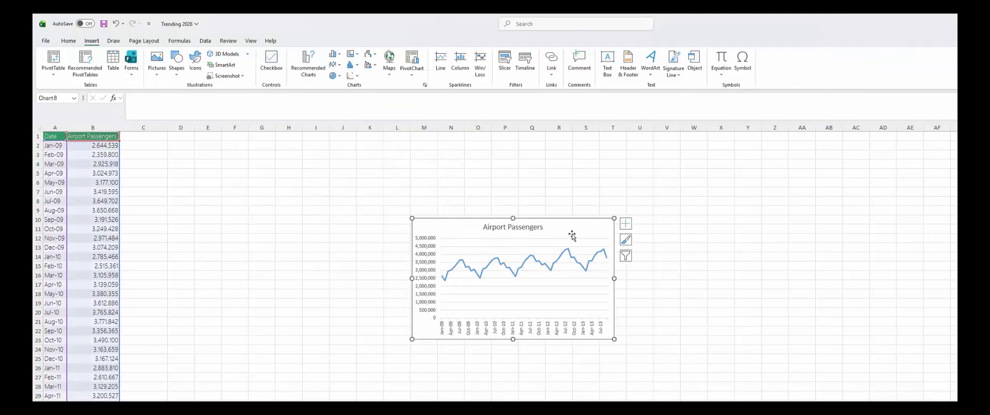
left_click_drag(572, 236, 293, 158)
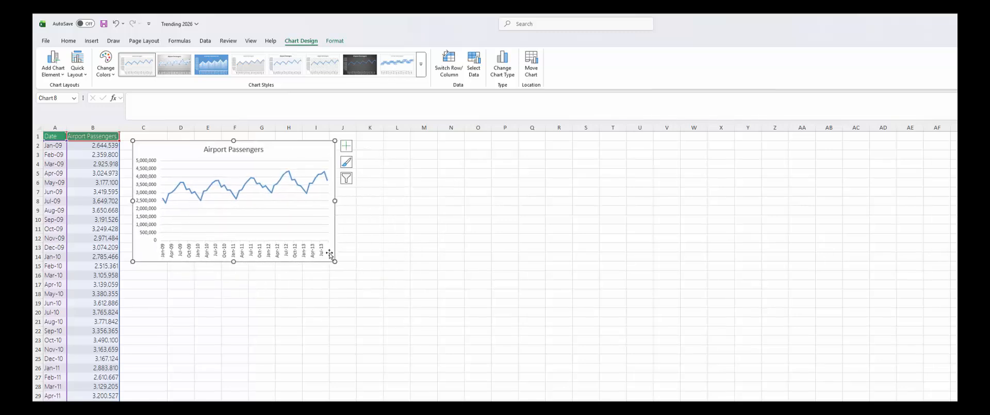
left_click_drag(330, 254, 357, 274)
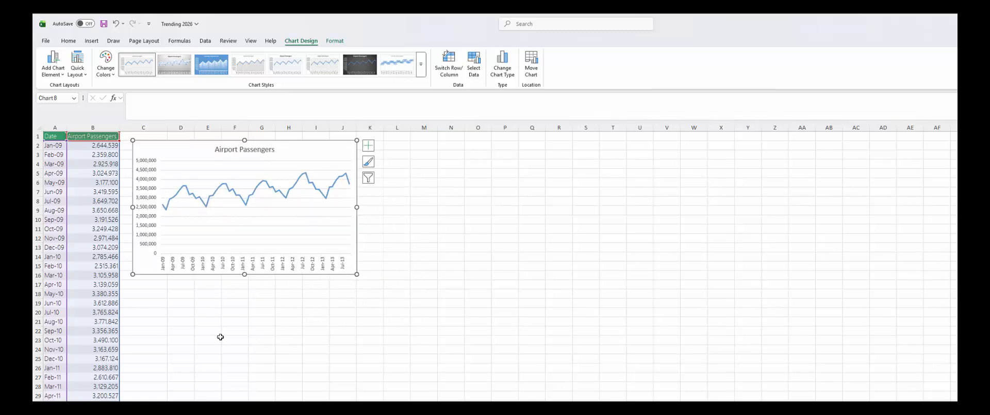
scroll(144, 369, "down", 12)
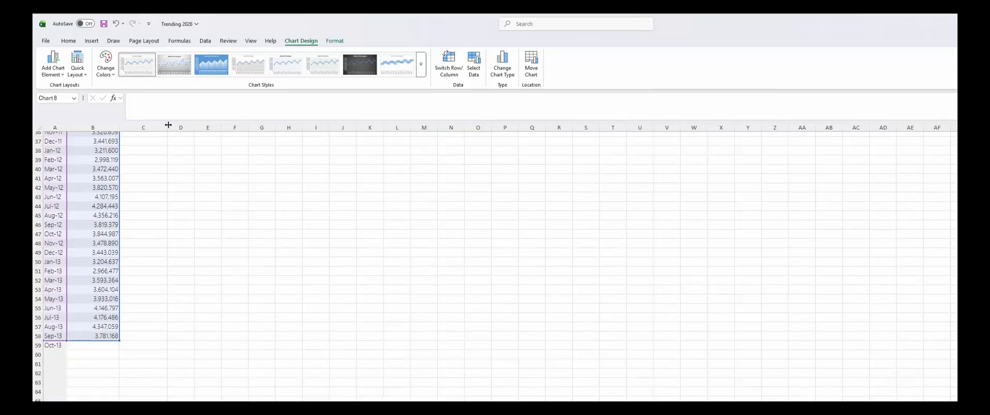
scroll(168, 299, "up", 12)
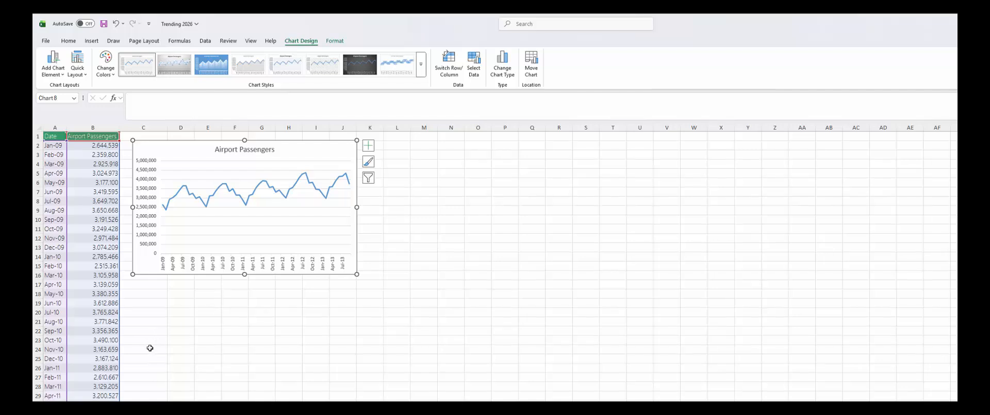
scroll(139, 397, "down", 6)
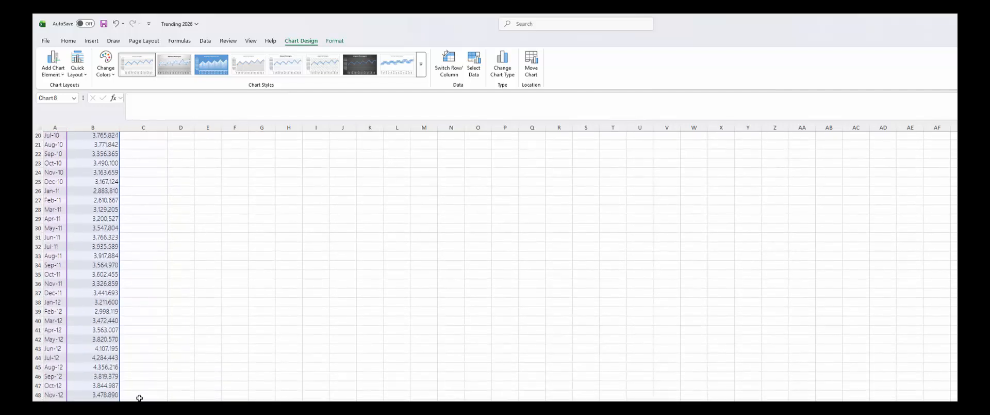
scroll(142, 396, "down", 4)
- Begin a FORECAST.ETS formula in C59 next to the Oct-13 row
left_click(150, 395)
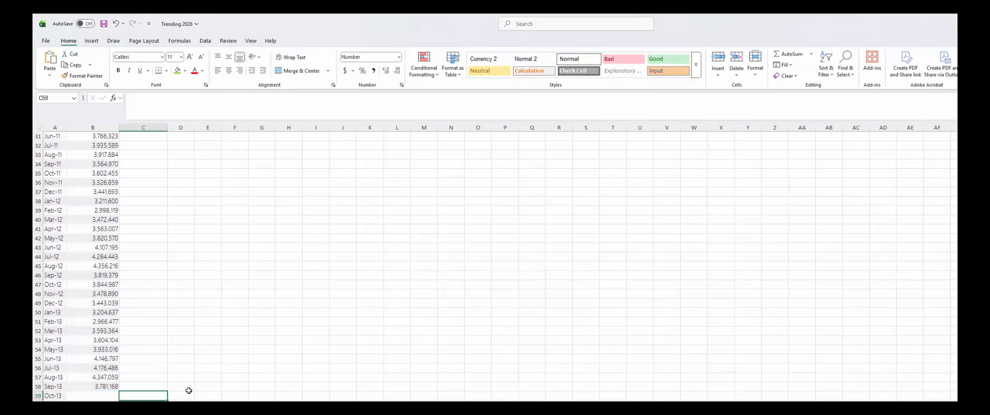
type("=for")
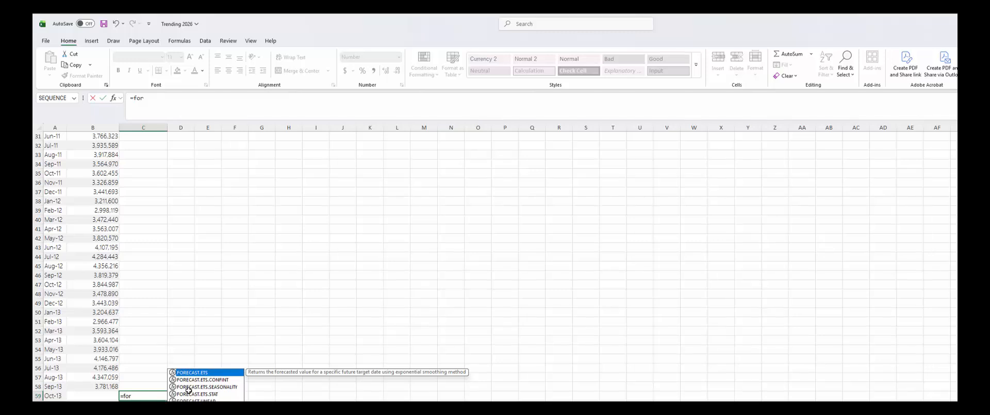
left_click(188, 387)
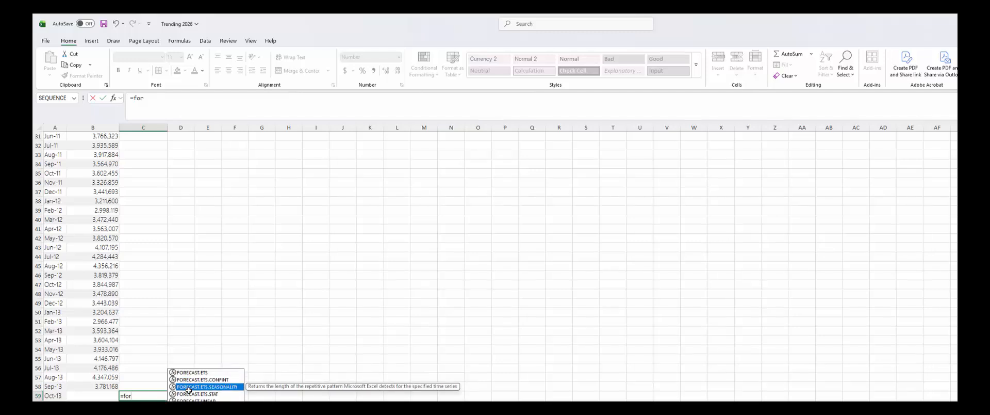
scroll(215, 367, "down", 7)
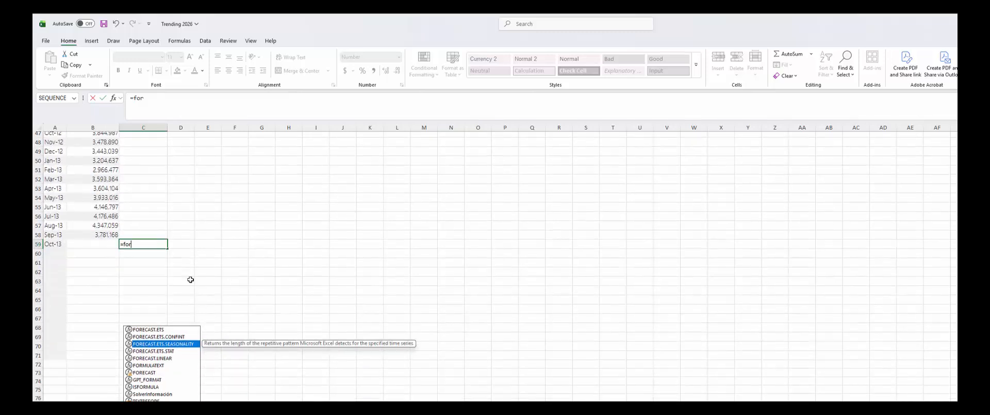
left_click(173, 255)
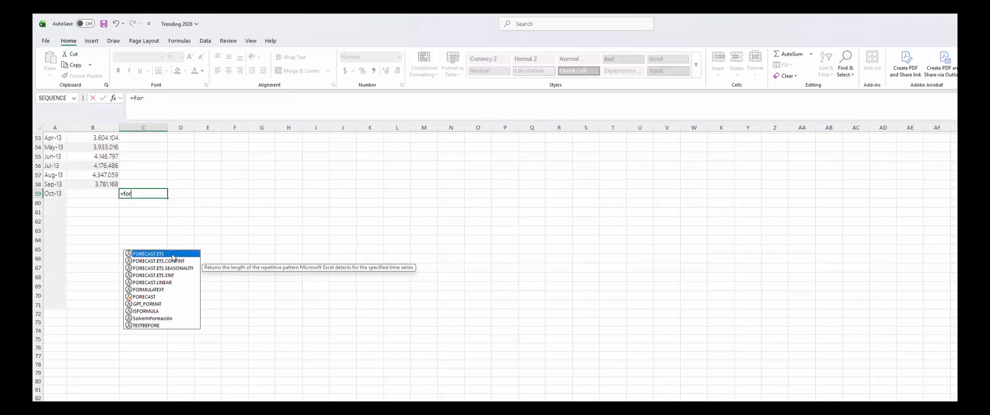
double_click(173, 256)
scroll(225, 269, "up", 5)
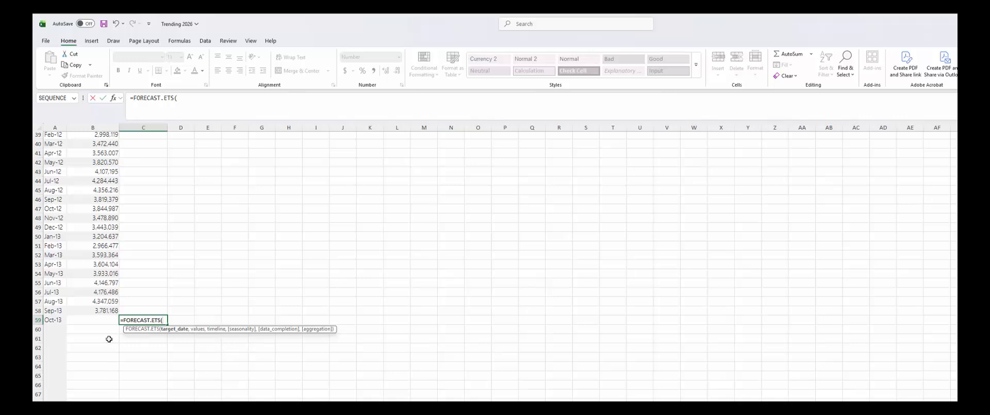
- Give FORECAST.ETS target date A59, values B2:B58 and timeline A2:A58
left_click(55, 320)
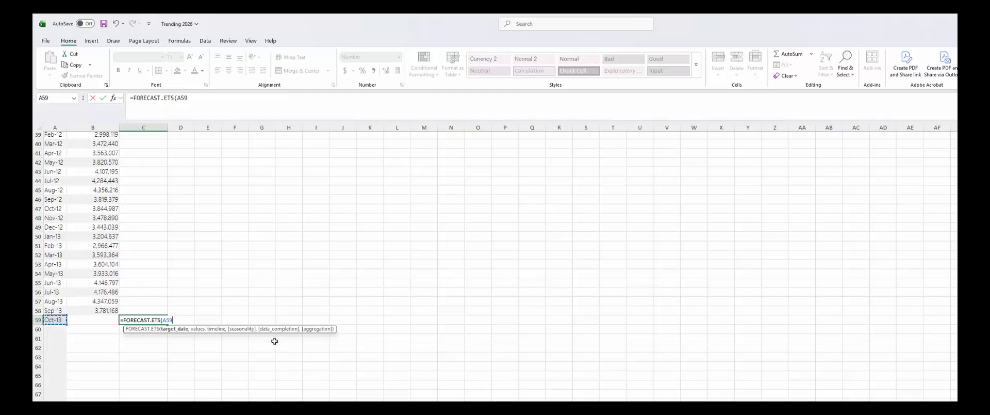
type(",")
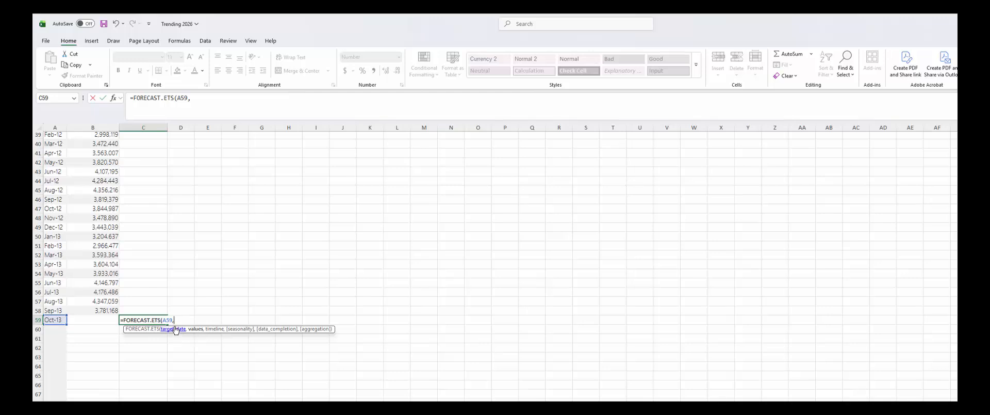
scroll(147, 271, "up", 9)
scroll(147, 272, "up", 4)
left_click_drag(105, 145, 85, 400)
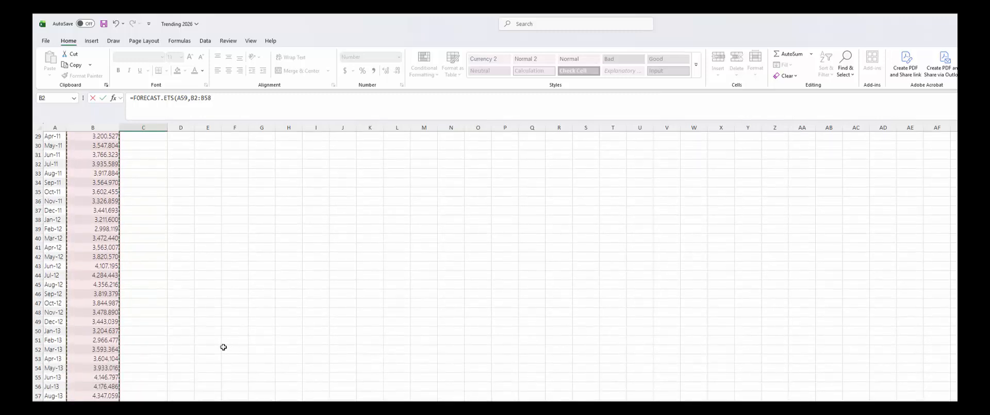
type(",")
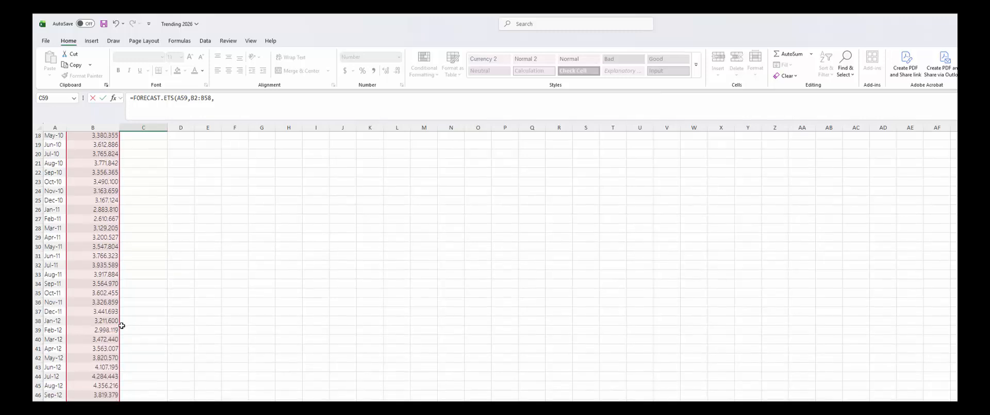
scroll(77, 253, "up", 9)
left_click(48, 147)
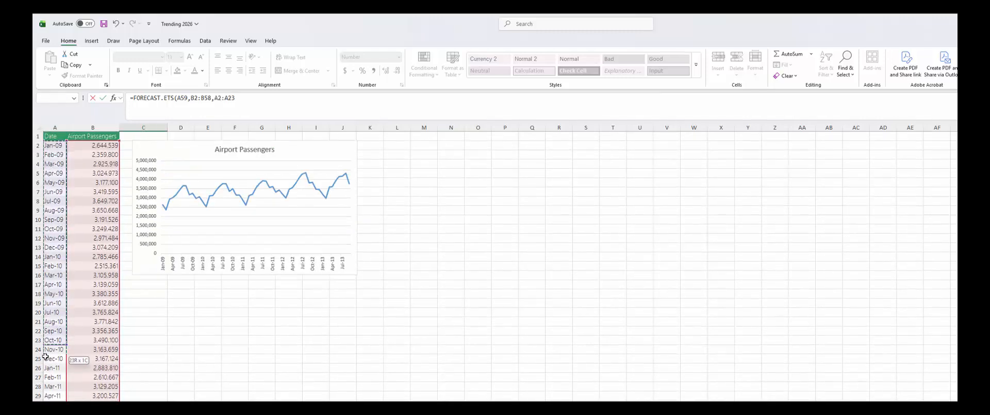
left_click_drag(55, 399, 61, 399)
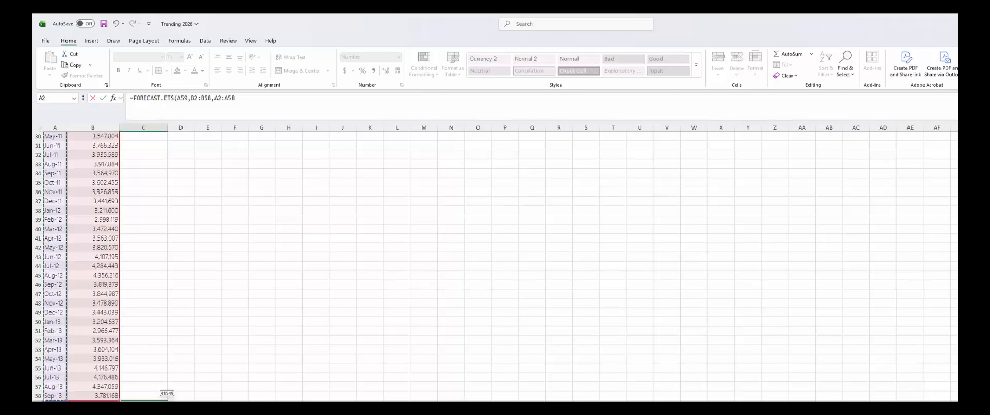
- Close the formula and set Seasonality to 1, leaving Data_completion blank, then confirm
type(")")
left_click(113, 98)
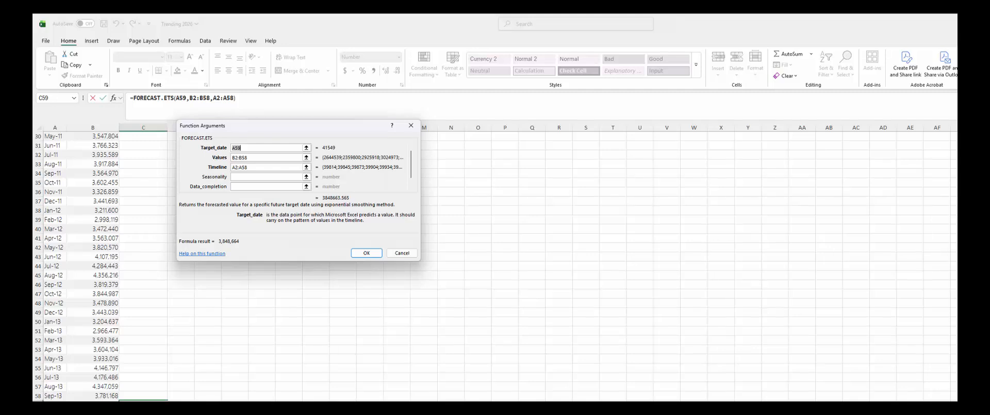
left_click(301, 176)
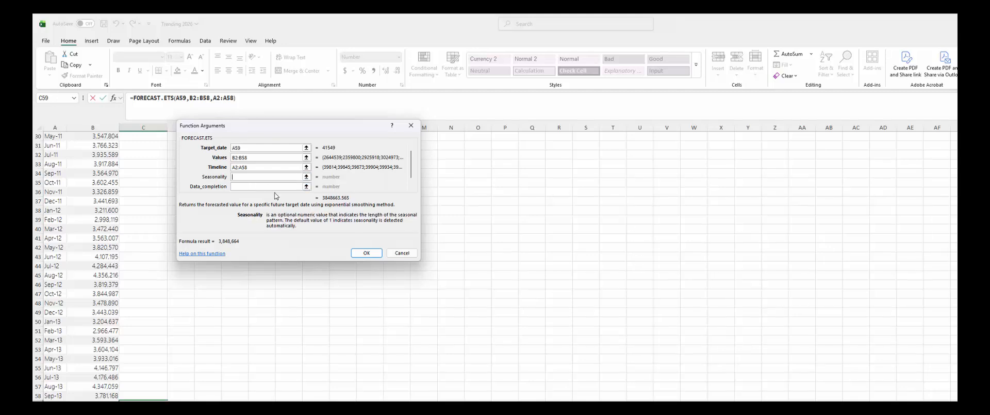
type("1")
left_click(242, 187)
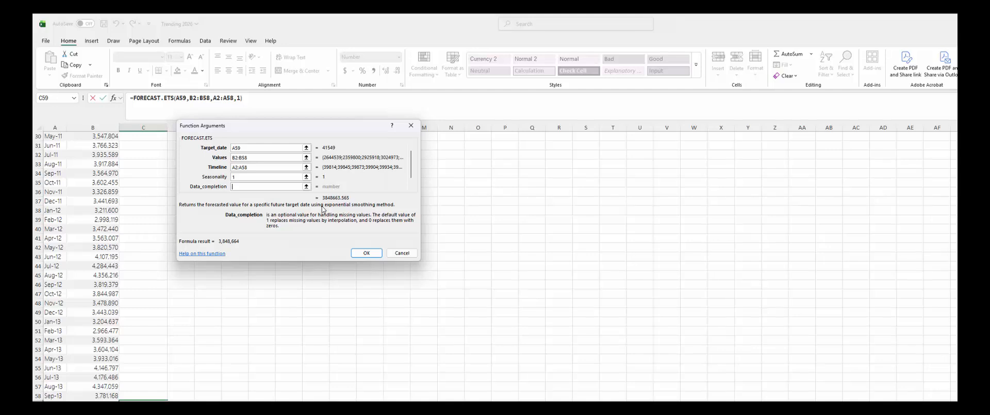
type("0")
key("BackSpace")
type("1")
key("BackSpace")
left_click(366, 253)
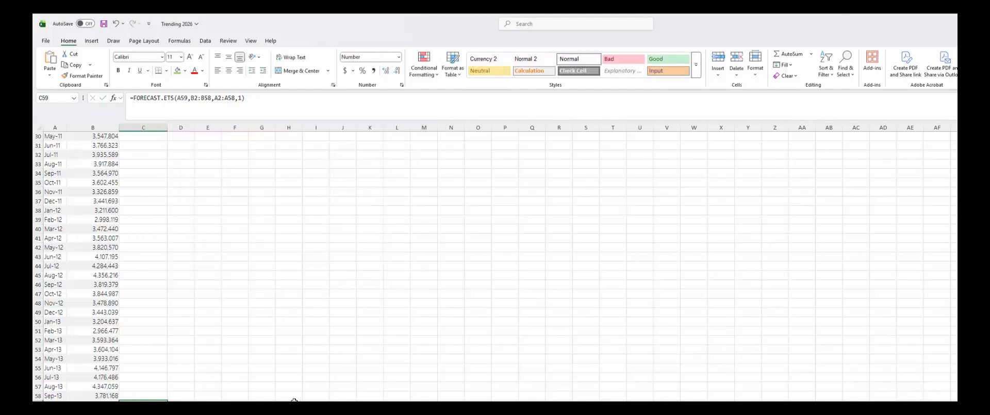
key("F2")
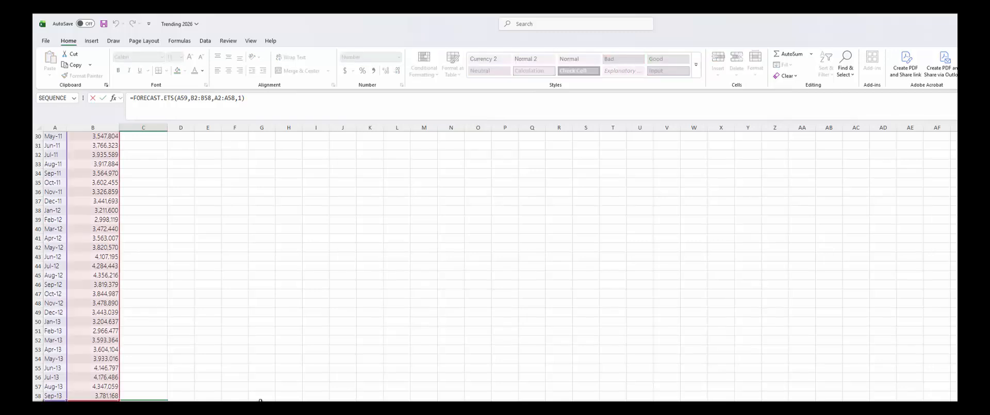
scroll(237, 397, "down", 4)
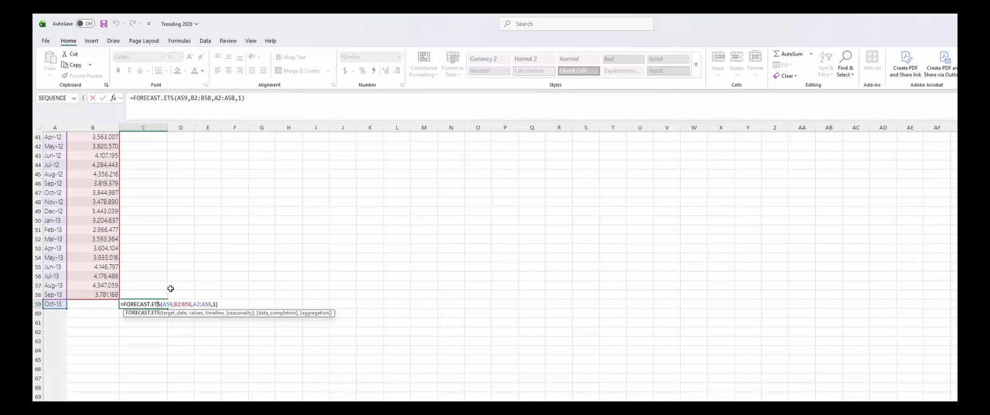
left_click(115, 99)
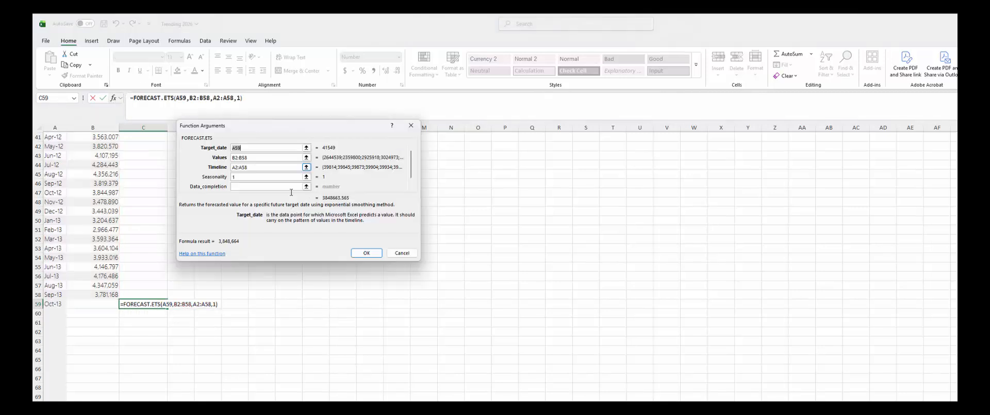
left_click(233, 177)
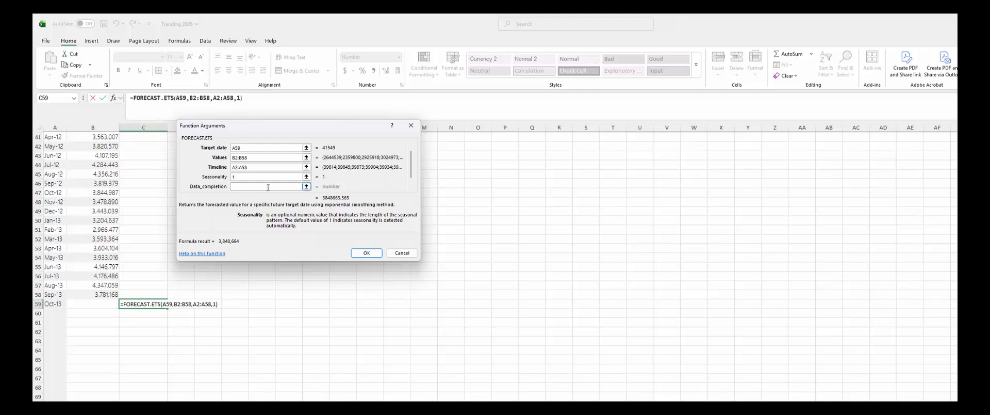
left_click(407, 256)
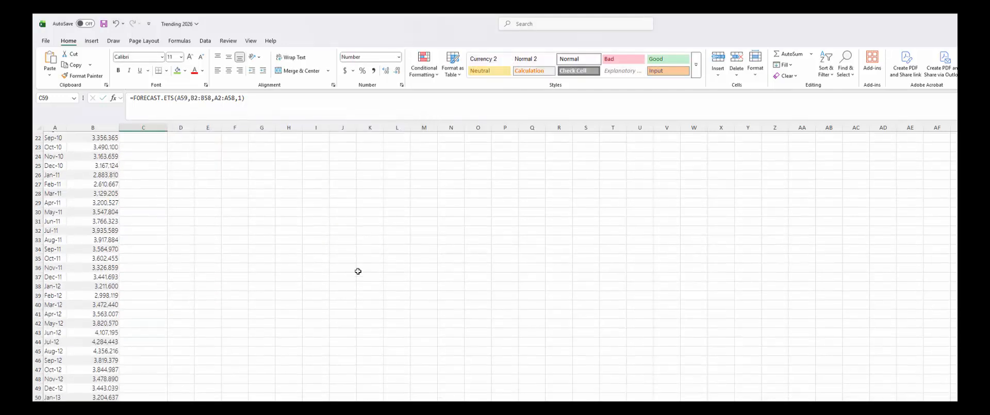
scroll(358, 271, "up", 13)
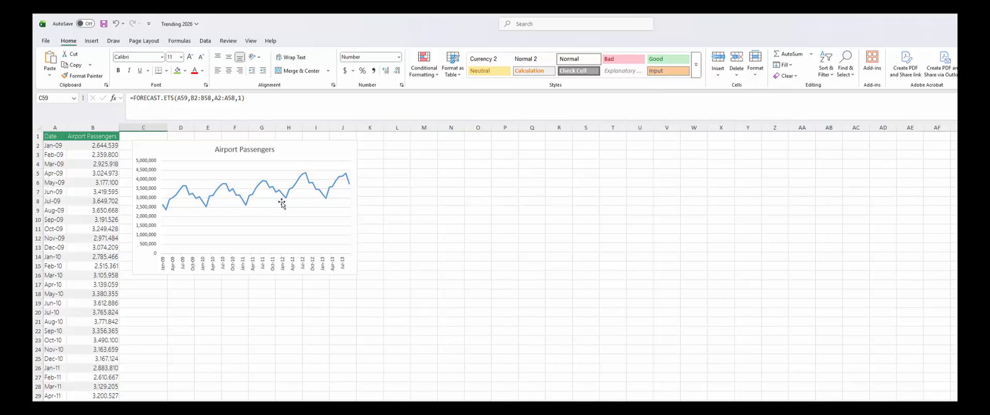
- Shift the Airport Passengers chart right to about columns D–L and select cell D18
mouse_move(353, 189)
left_click_drag(176, 155, 232, 156)
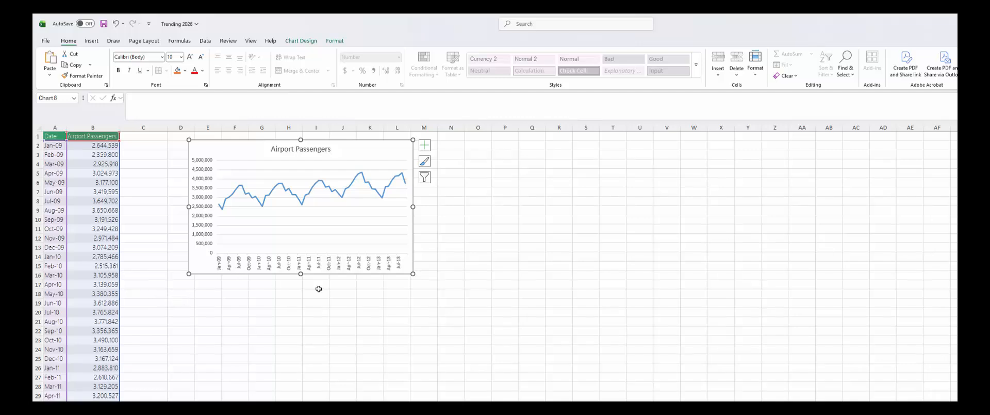
left_click(178, 293)
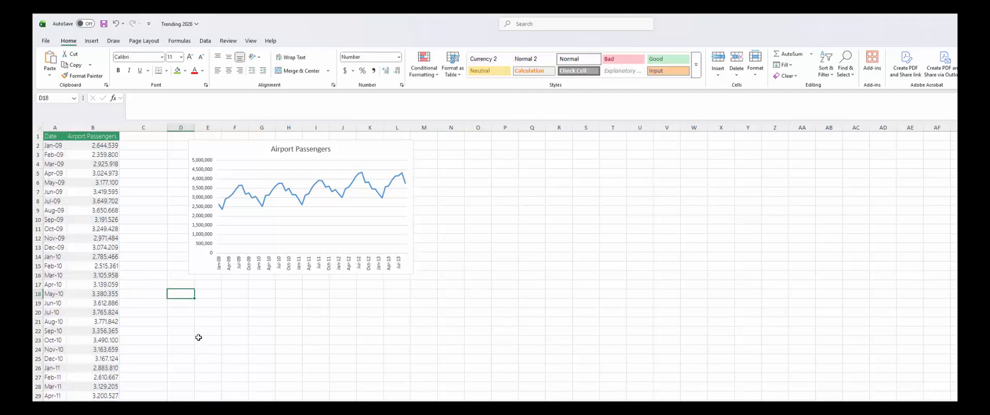
- Enter =FORECAST.ETS.SEASONALITY(B2:B58,A2:A58) in D18 and view its arguments, previewing 12
type("=fore")
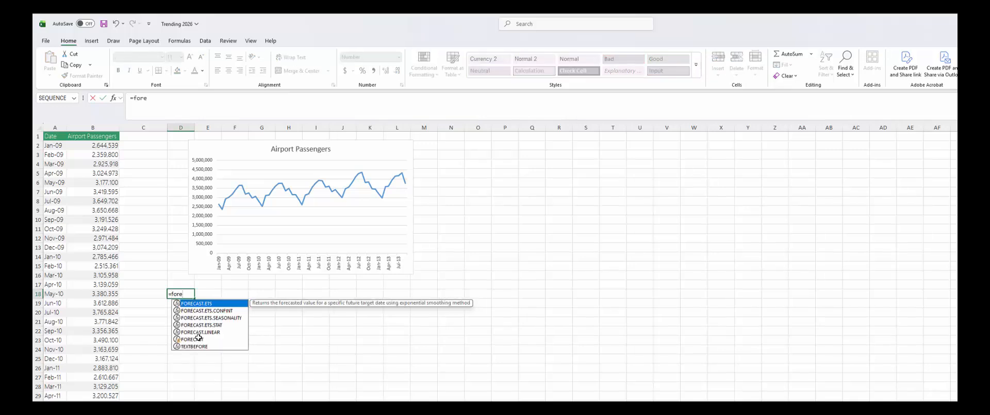
key("Down")
key("Down")
key("Tab")
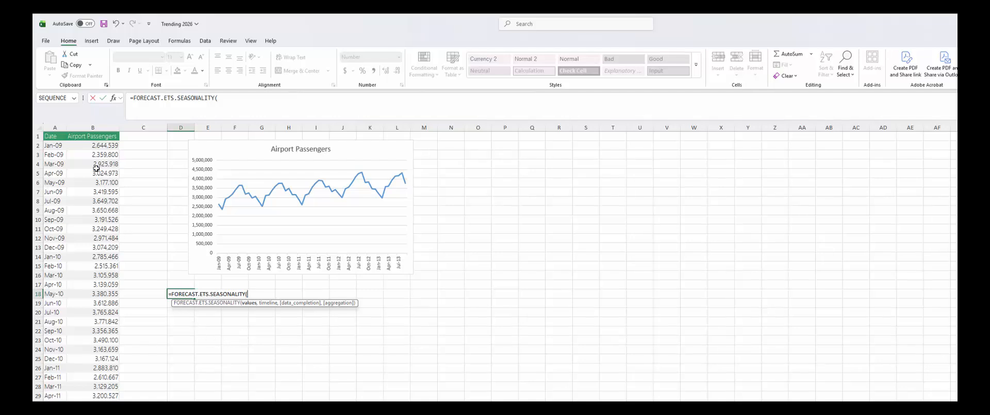
left_click(97, 147)
key("ctrl+shift+Down")
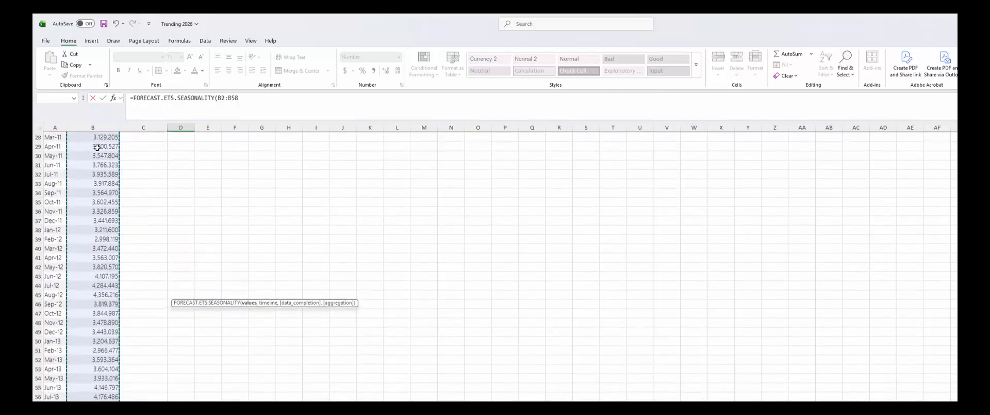
type(",")
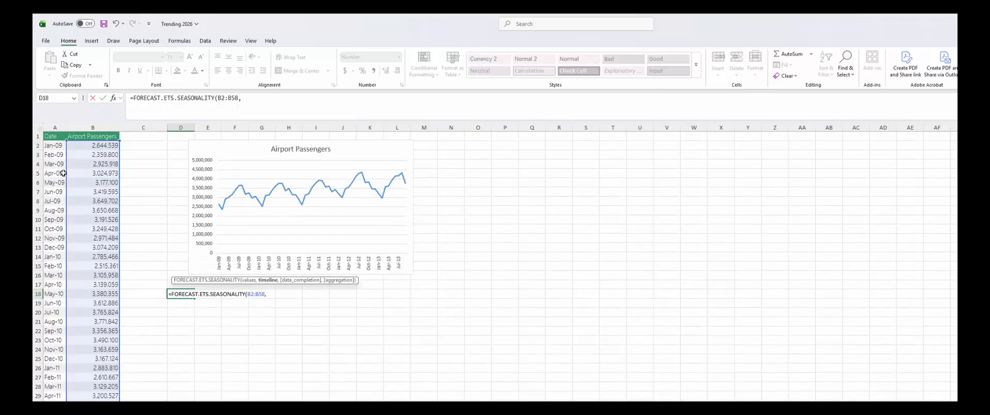
left_click_drag(53, 145, 53, 395)
scroll(211, 324, "up", 5)
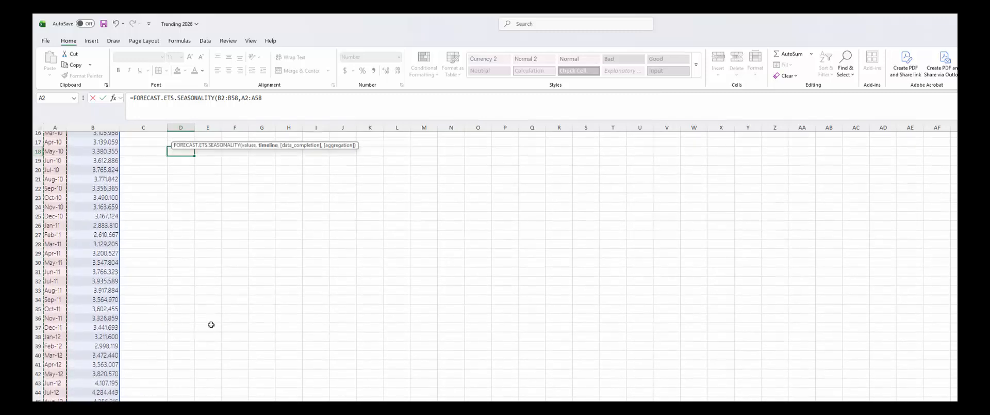
scroll(211, 325, "up", 2)
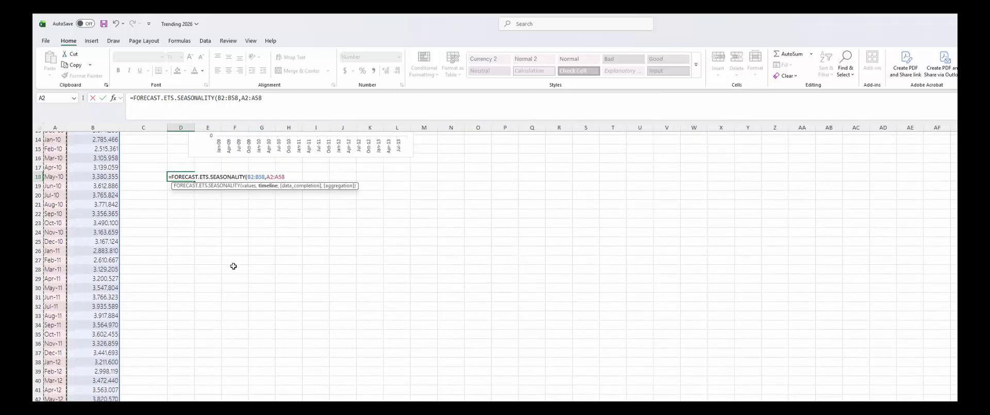
left_click(114, 98)
- Review the Data_completion and Aggregation arguments, then discard the unfinished seasonality formula in D18
left_click(266, 171)
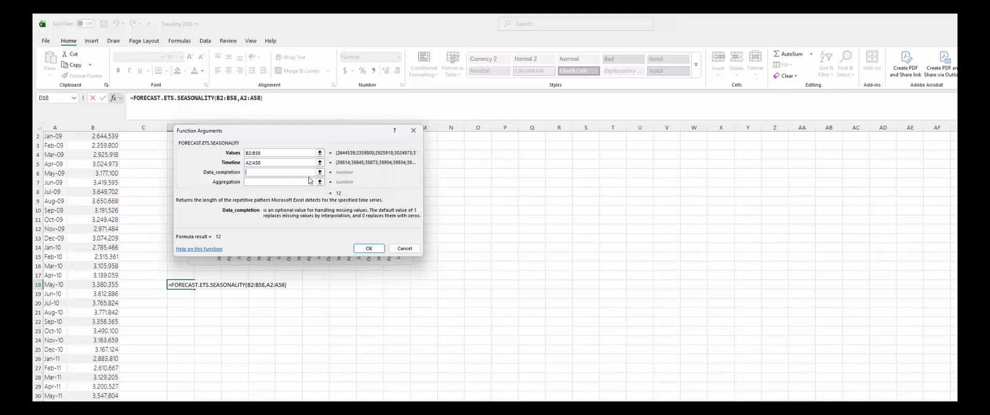
left_click(280, 182)
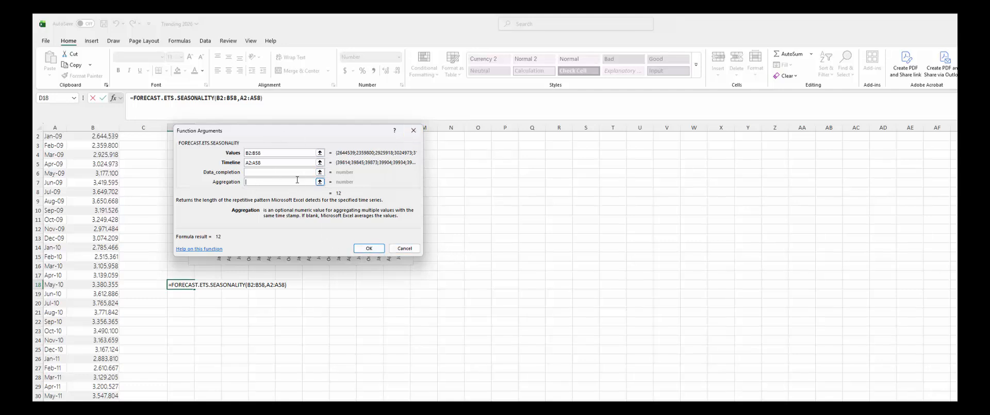
left_click(414, 130)
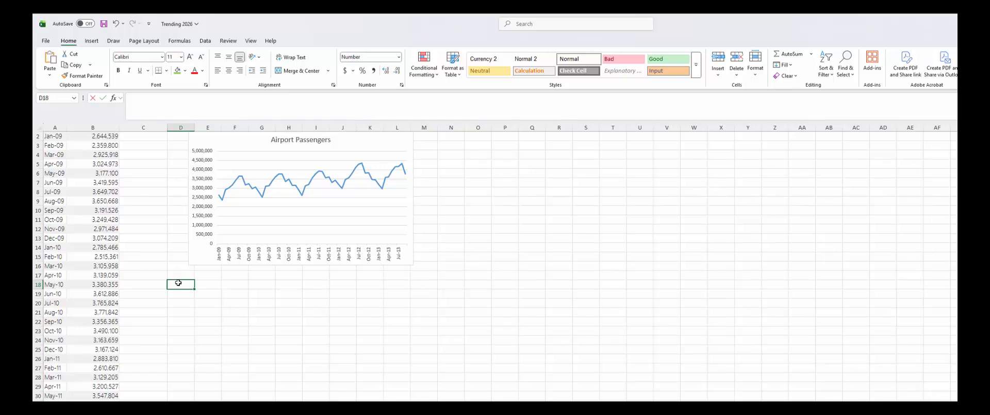
- Enter =FORECAST.ETS.SEASONALITY(B2:B58,A2:A58) in D18, returning a seasonality of 12
type("=fore")
key("Down")
key("Down")
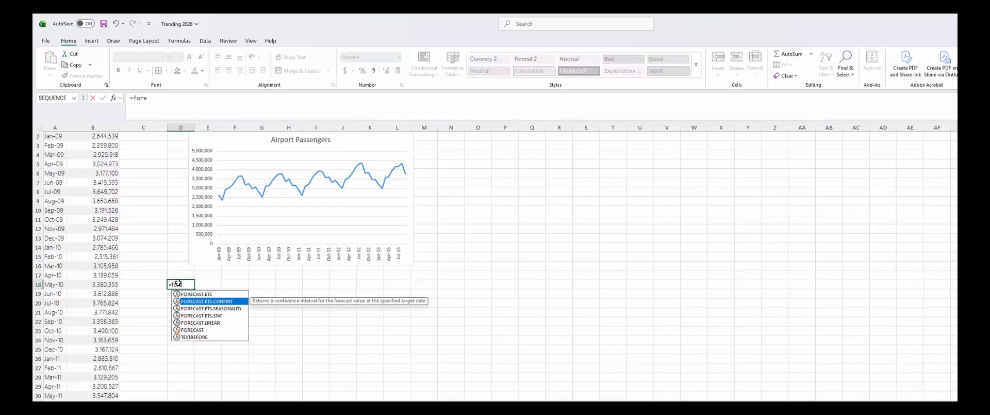
key("Tab")
scroll(104, 210, "up", 1)
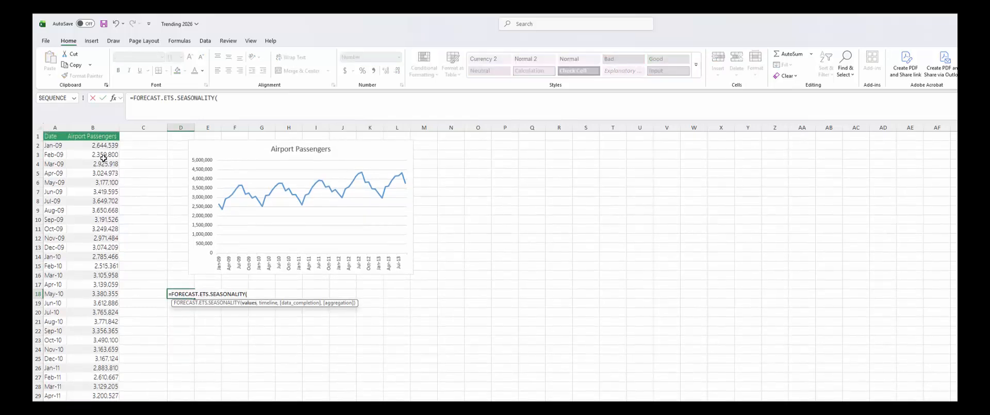
left_click_drag(101, 144, 101, 397)
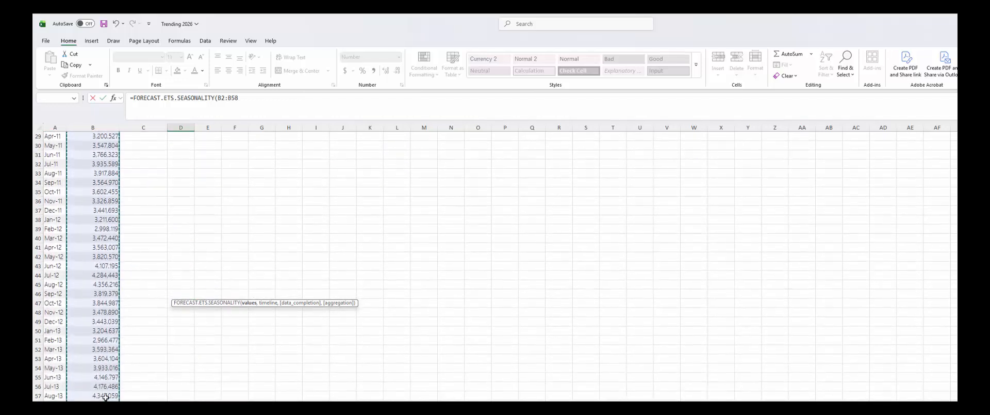
type(",")
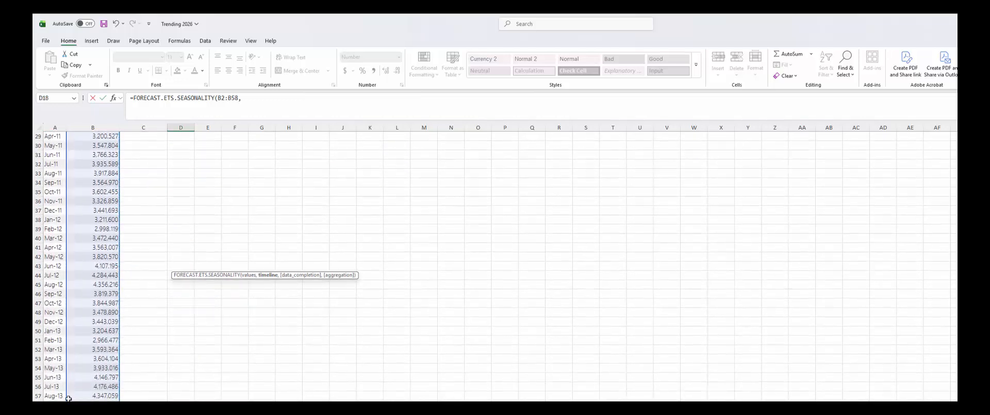
scroll(65, 258, "up", 9)
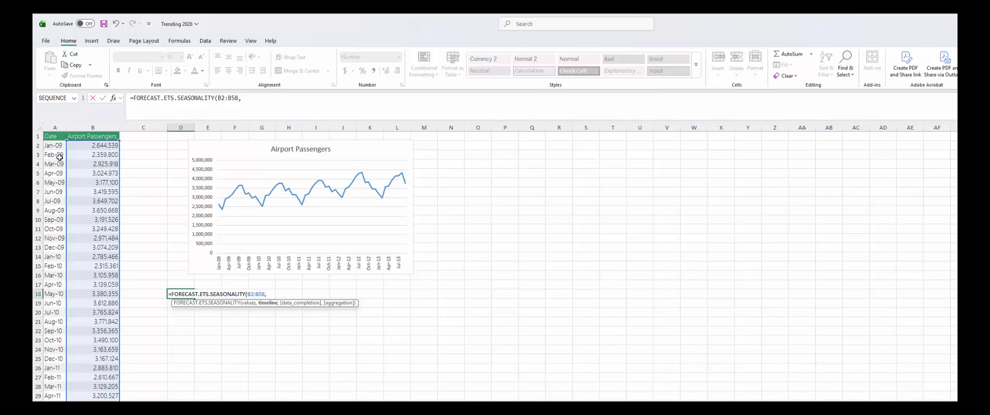
left_click_drag(56, 145, 56, 401)
scroll(270, 304, "up", 9)
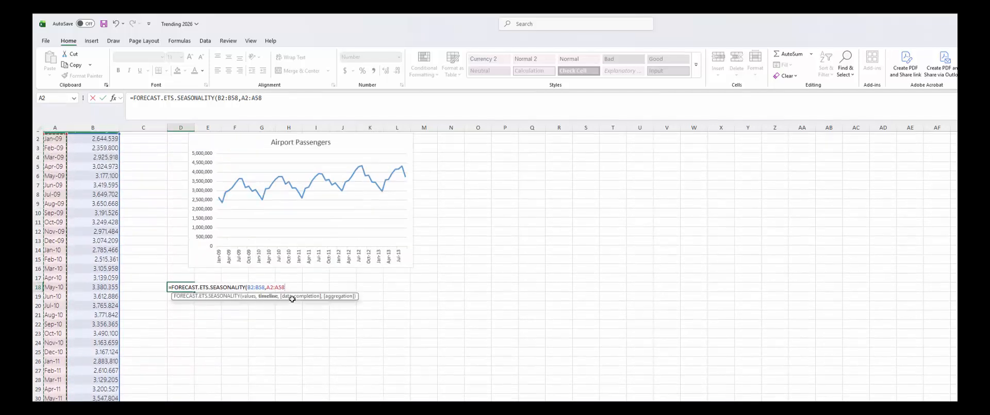
type(")")
key("Return")
key("Up")
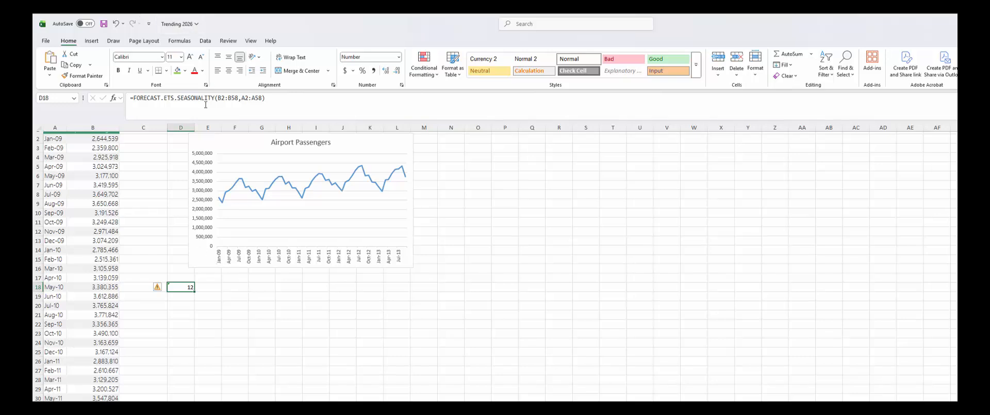
- Look at the Formulas ribbon commands, then the Data ribbon's forecasting commands
left_click(180, 41)
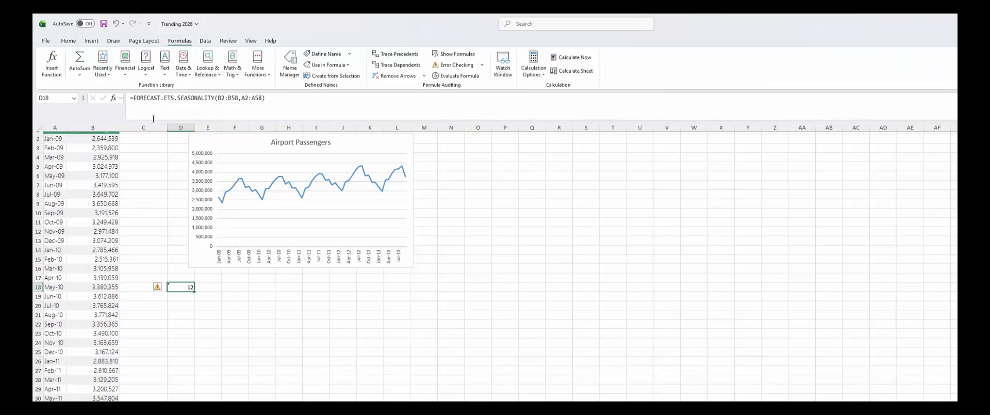
left_click(205, 41)
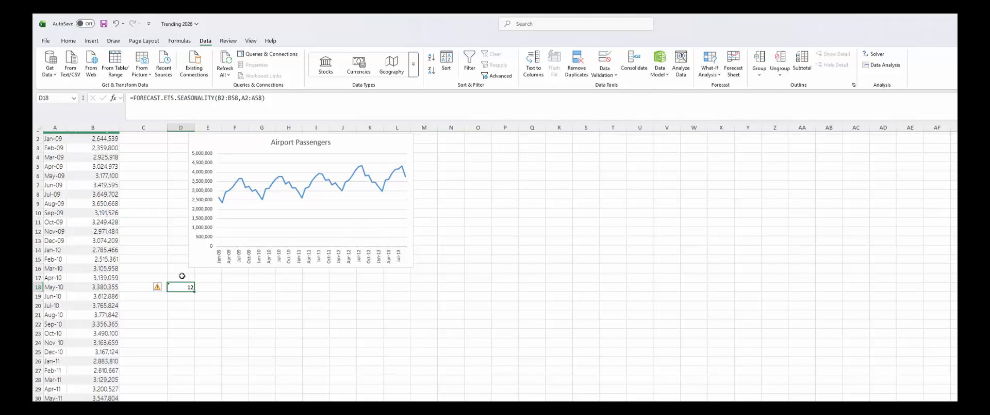
- Create a Forecast Sheet from A1:B58 ending 9/1/2015, with confidence bounds and chart
scroll(182, 275, "up", 1)
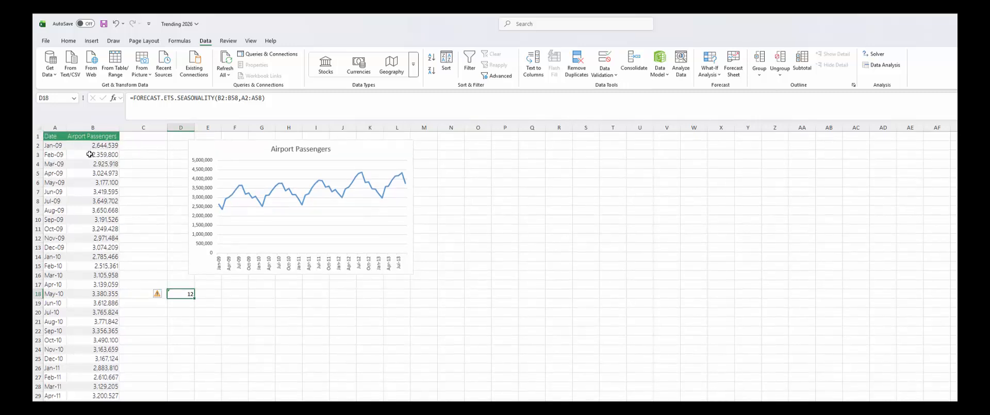
left_click_drag(54, 137, 101, 390)
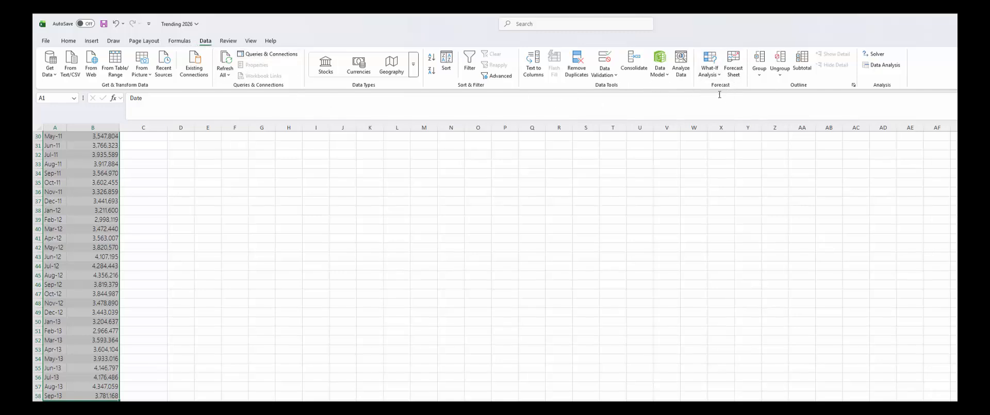
left_click(733, 63)
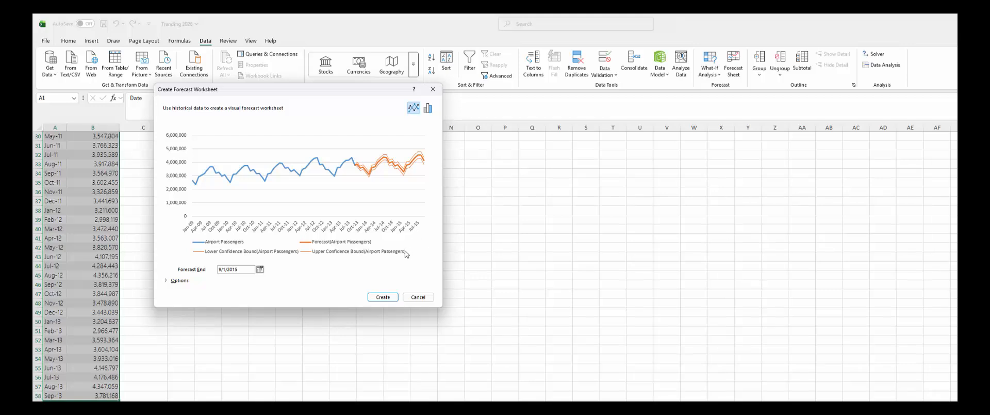
left_click(381, 297)
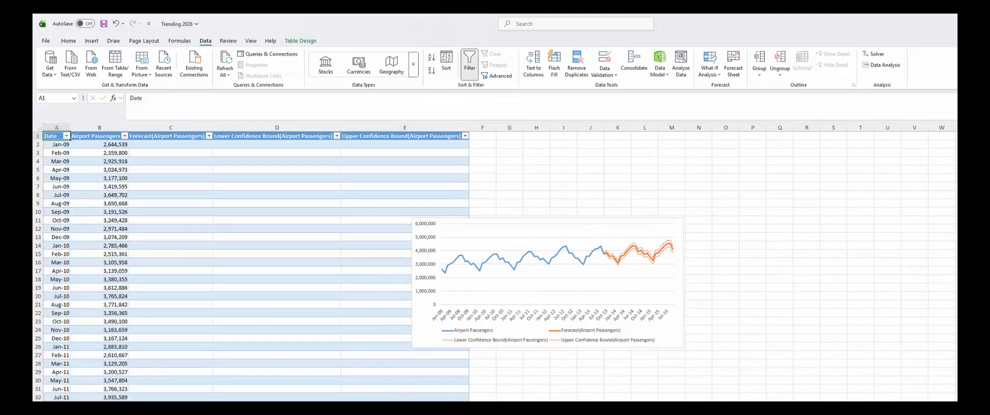
- Move the forecast chart up to row 1 beside the table and view the forecast rows
scroll(354, 392, "down", 3)
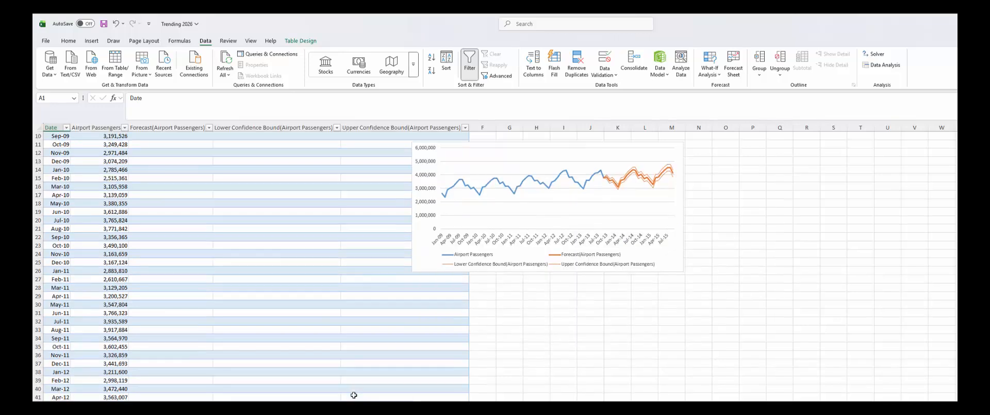
scroll(353, 392, "up", 3)
left_click_drag(654, 330, 765, 369)
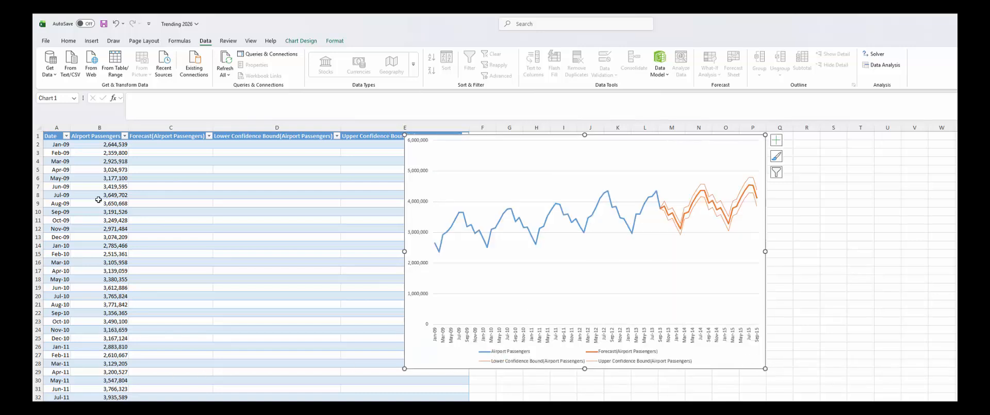
scroll(69, 279, "down", 16)
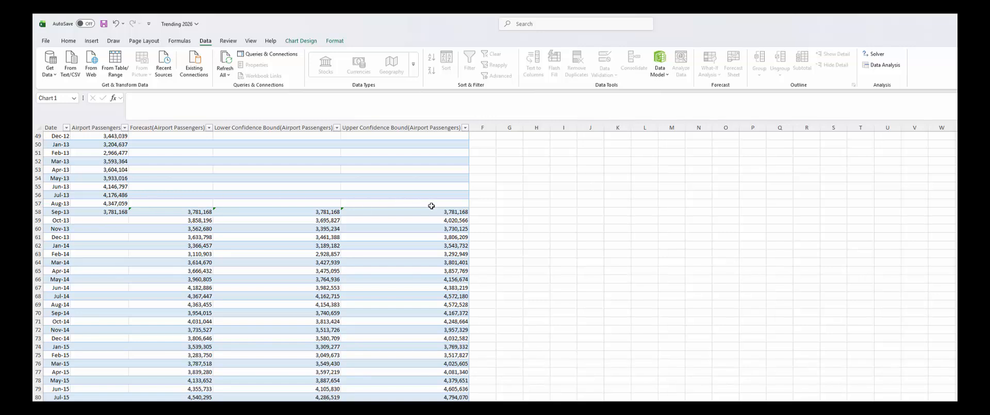
left_click(320, 220)
left_click(380, 220)
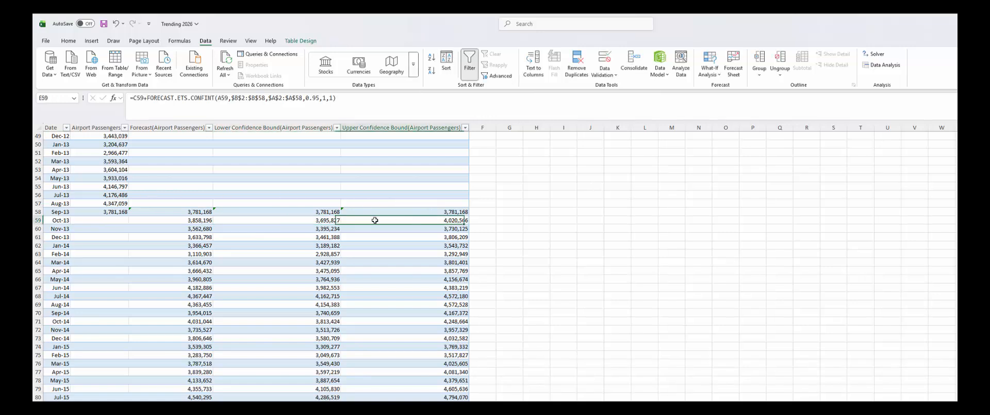
left_click(298, 229)
left_click(384, 228)
left_click(330, 236)
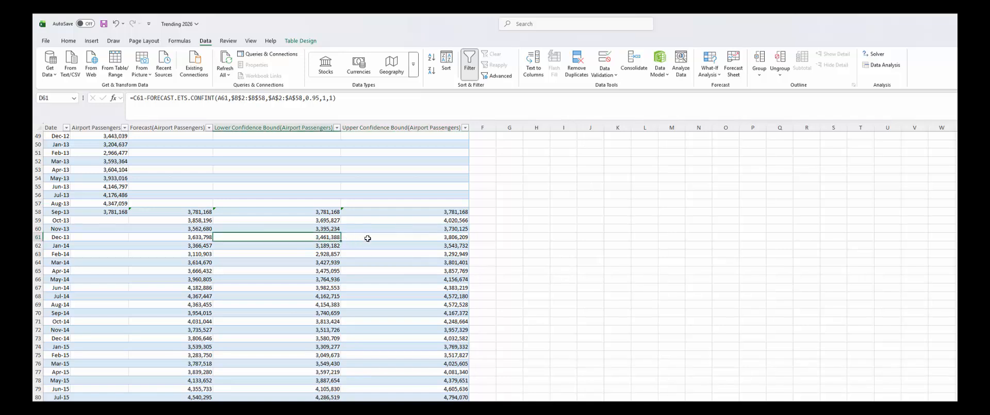
left_click(368, 238)
left_click(309, 246)
left_click(364, 246)
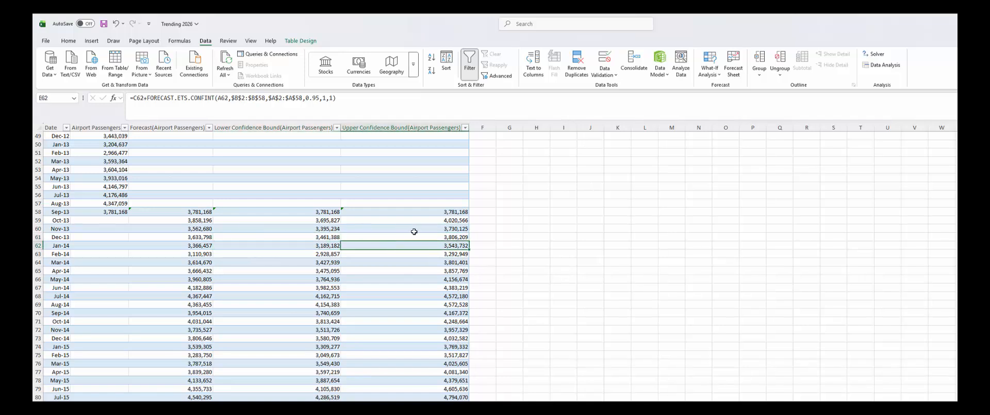
left_click_drag(292, 237, 294, 245)
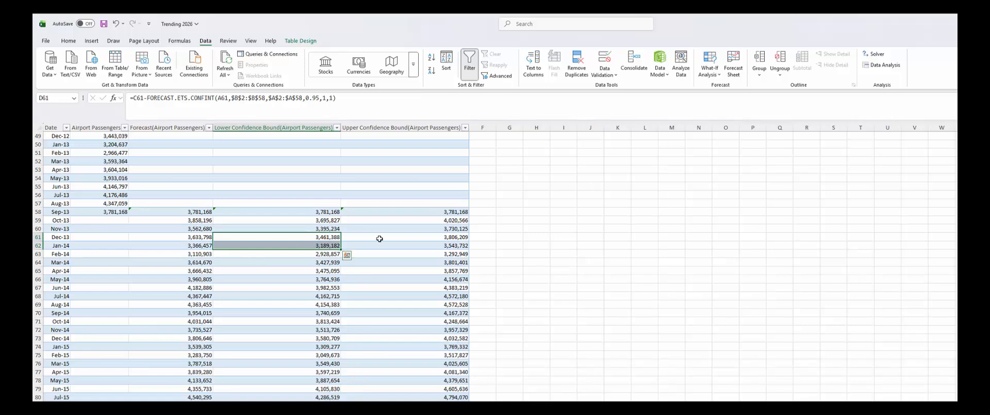
scroll(625, 238, "up", 12)
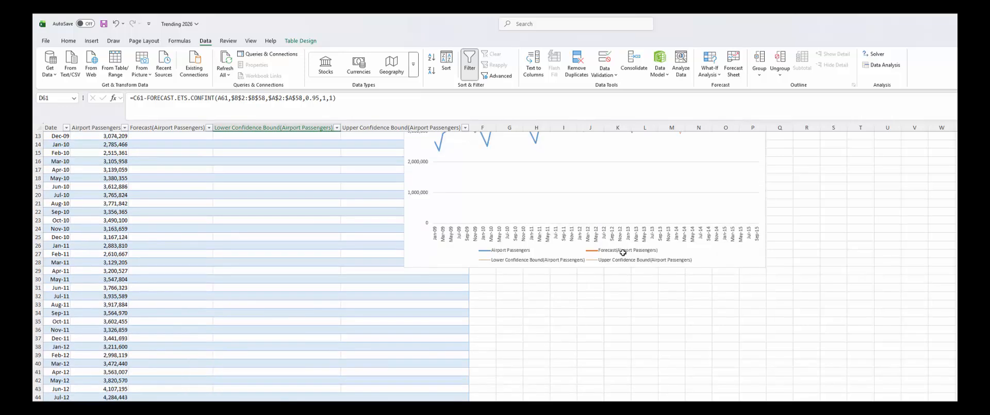
scroll(623, 252, "up", 4)
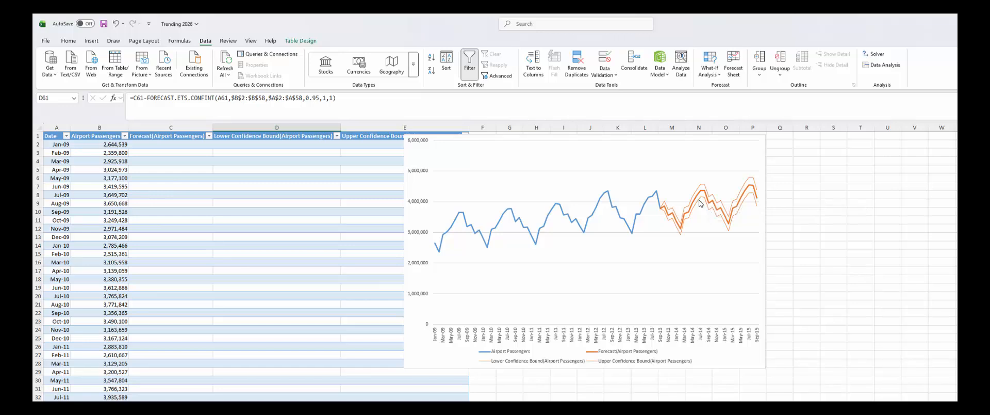
mouse_move(699, 203)
mouse_move(756, 208)
mouse_move(492, 231)
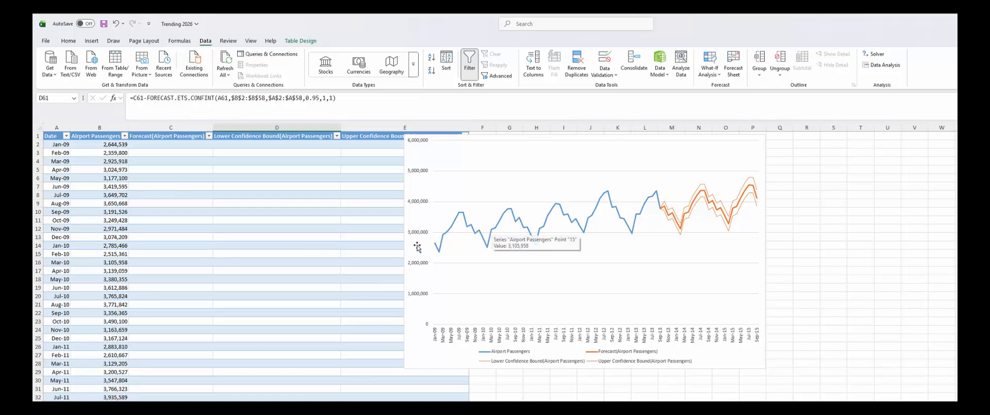